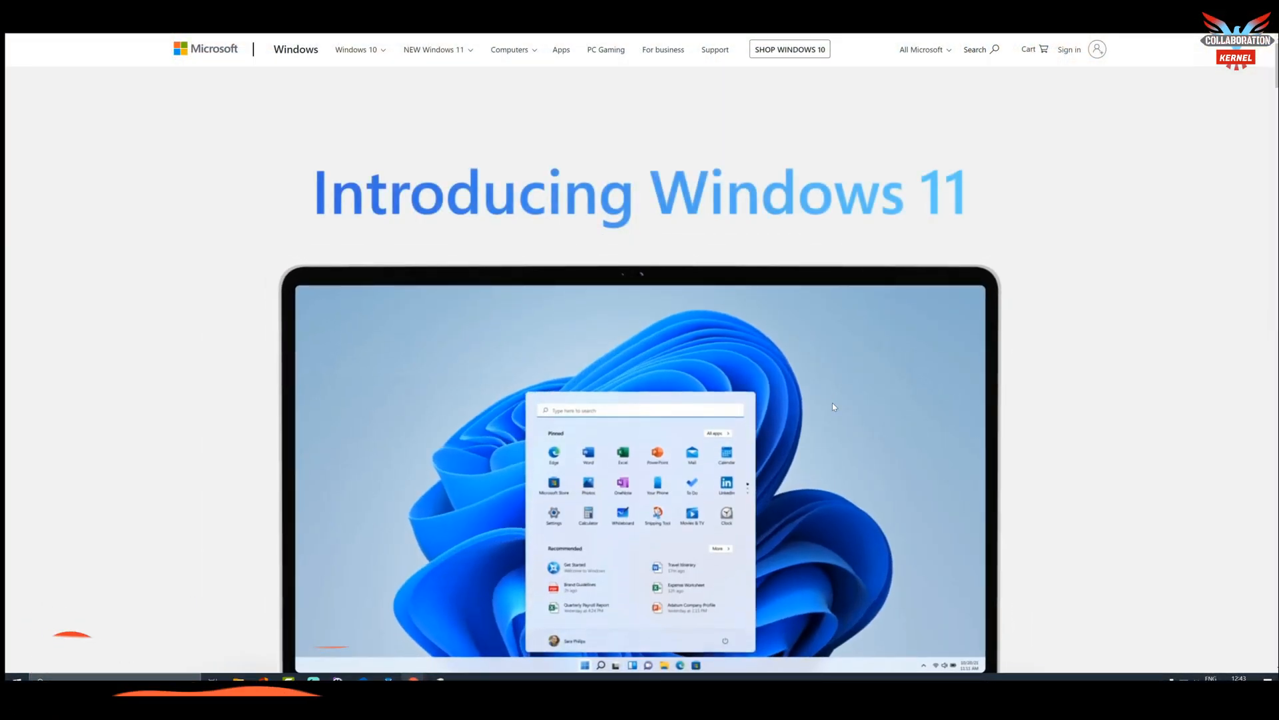
scroll(833, 404, down, 1)
scroll(833, 403, down, 2)
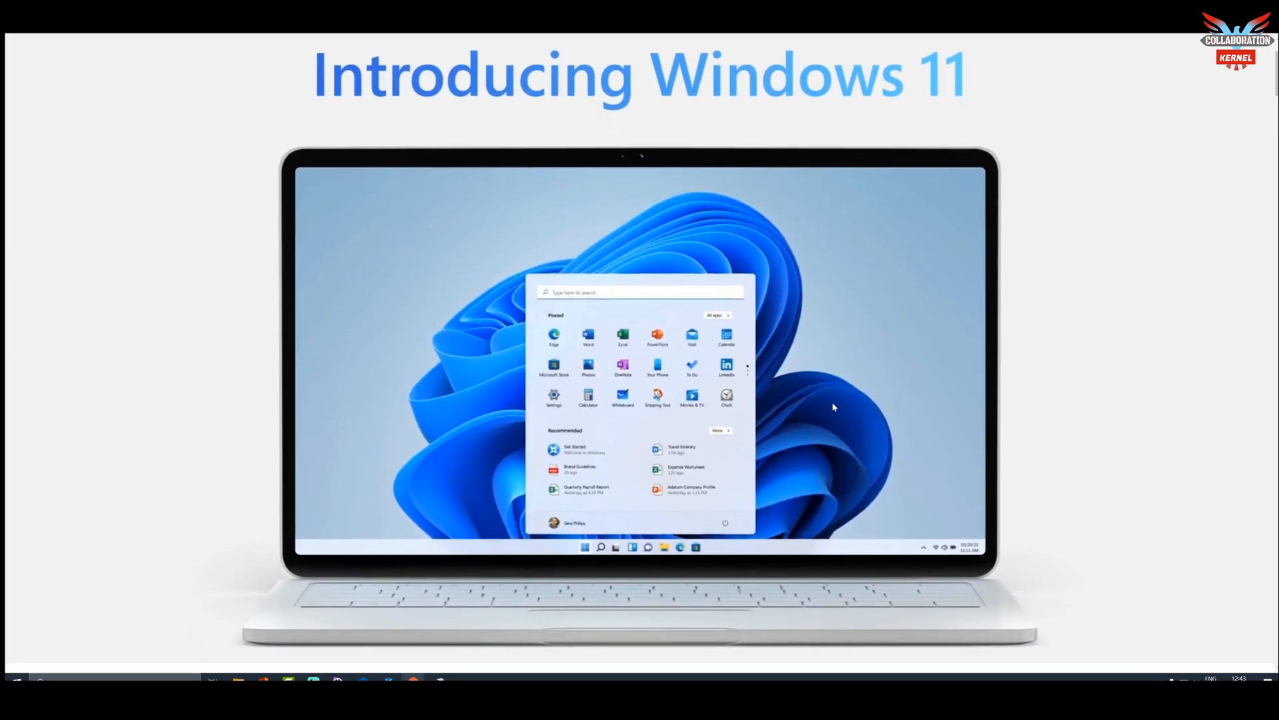
scroll(833, 402, down, 3)
scroll(831, 403, down, 2)
scroll(831, 403, down, 2)
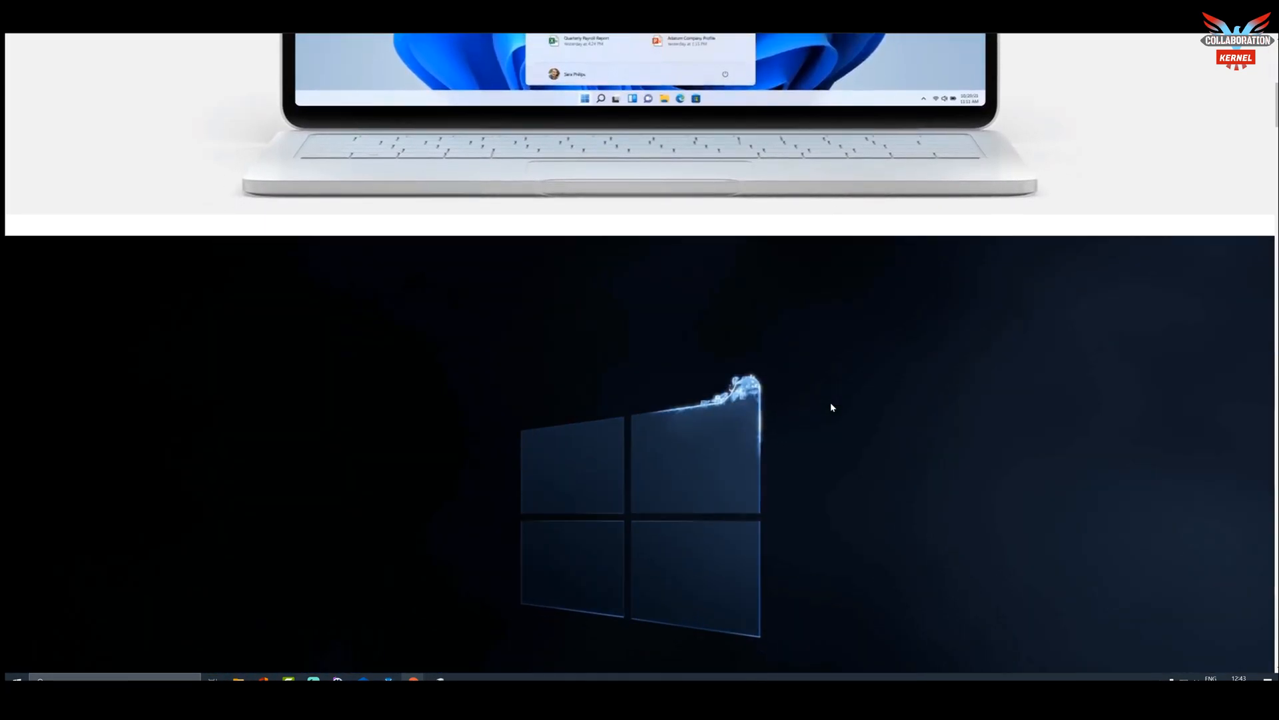
scroll(830, 404, down, 3)
scroll(831, 403, down, 1)
scroll(830, 402, down, 2)
scroll(831, 402, down, 2)
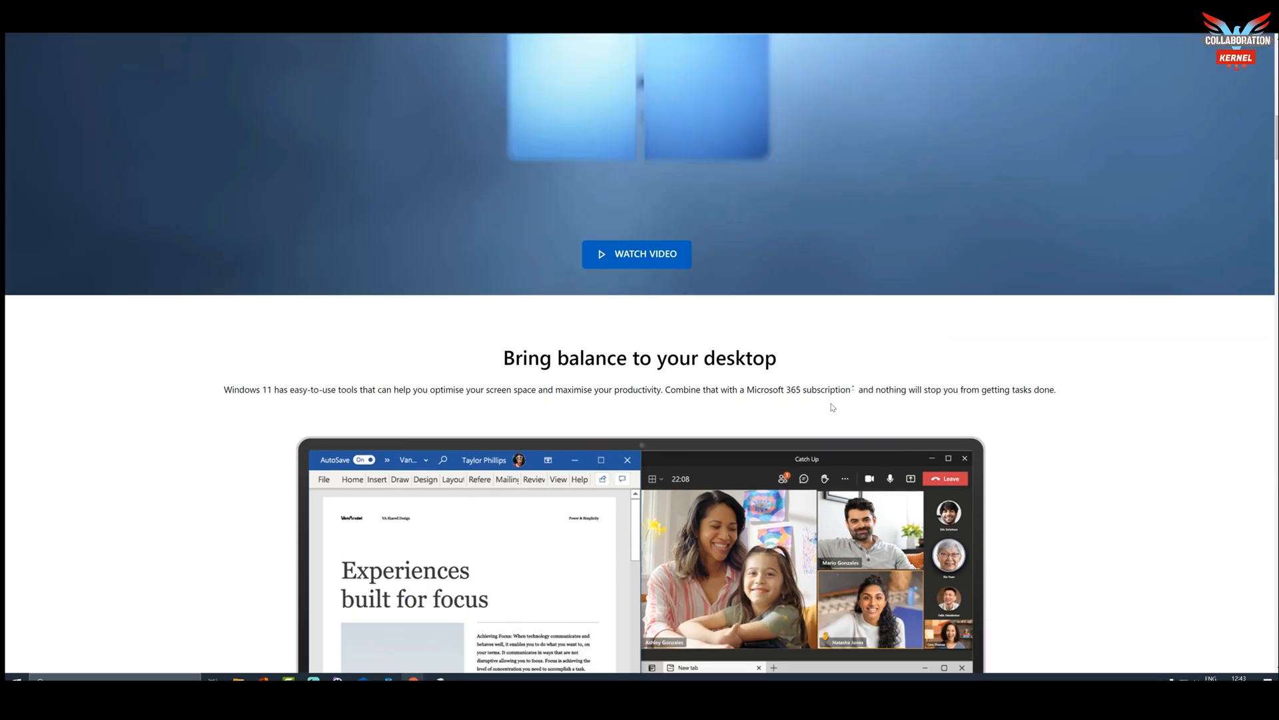
scroll(830, 401, down, 2)
scroll(831, 401, down, 2)
scroll(833, 406, down, 1)
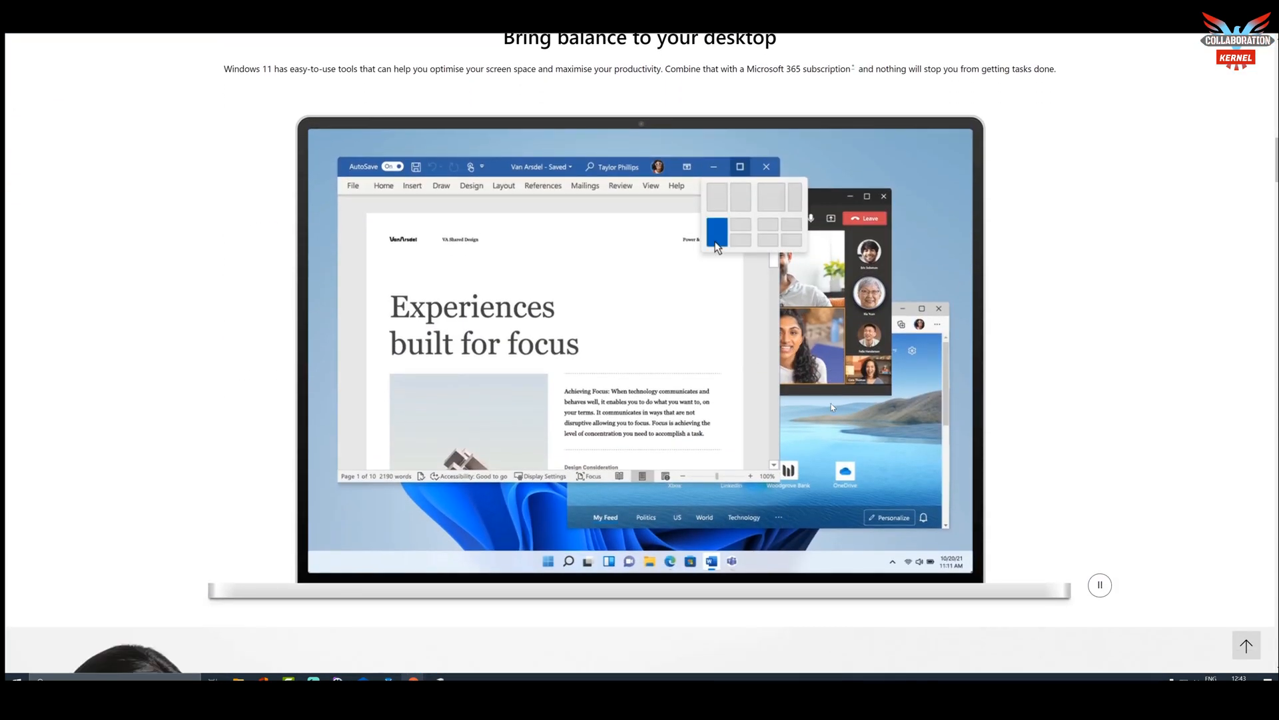
scroll(833, 406, down, 4)
scroll(833, 407, down, 2)
scroll(832, 407, down, 3)
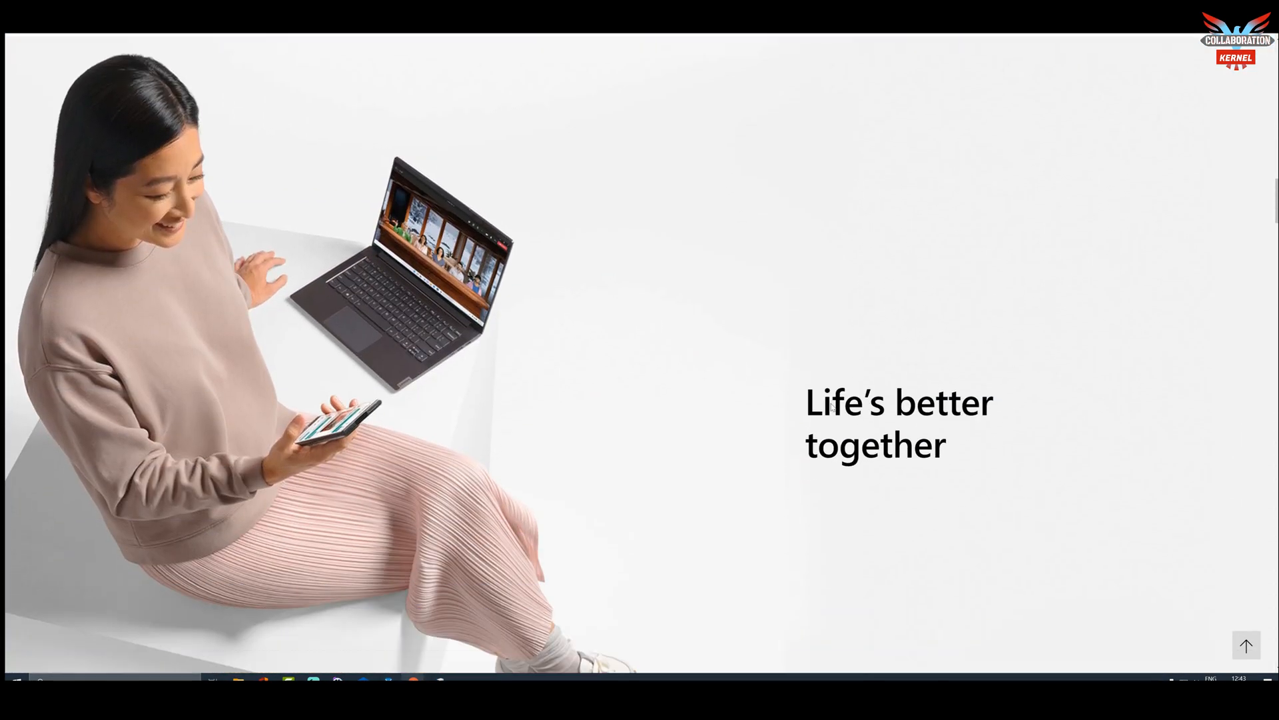
scroll(832, 406, down, 3)
scroll(833, 407, down, 3)
scroll(833, 406, down, 2)
scroll(832, 407, down, 3)
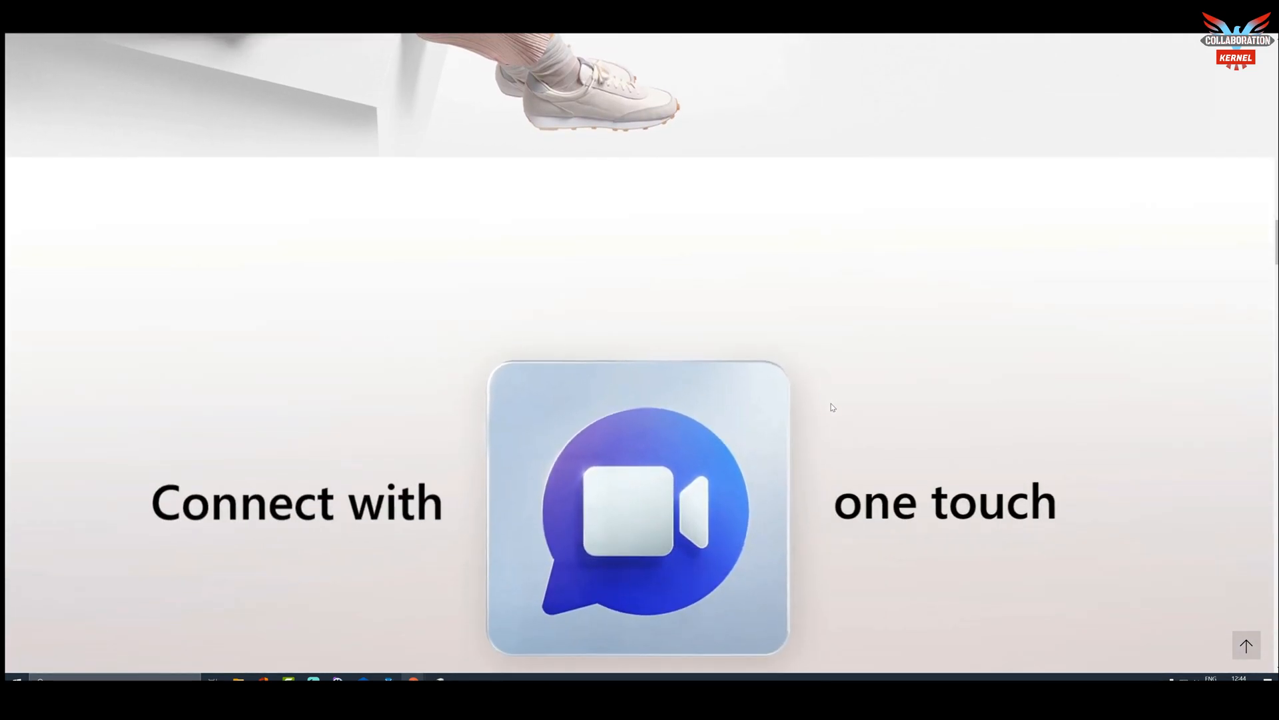
scroll(833, 407, down, 3)
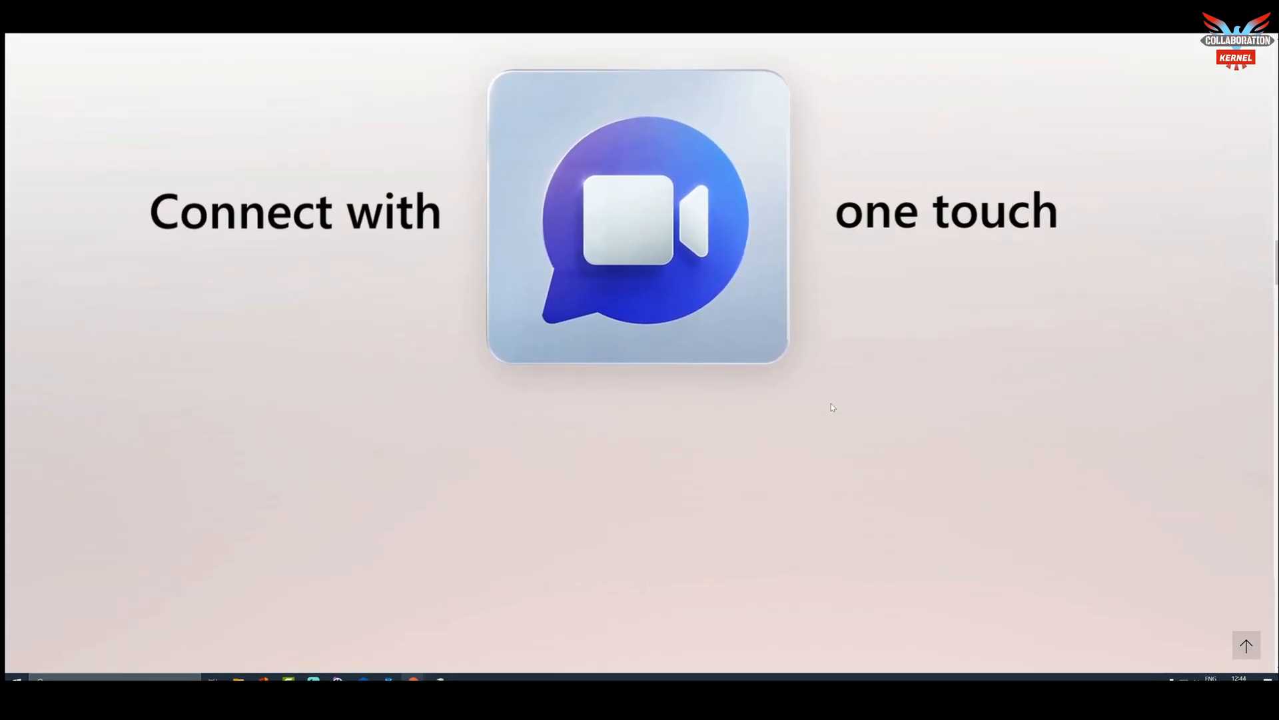
scroll(831, 402, down, 3)
scroll(831, 403, down, 3)
scroll(831, 402, down, 3)
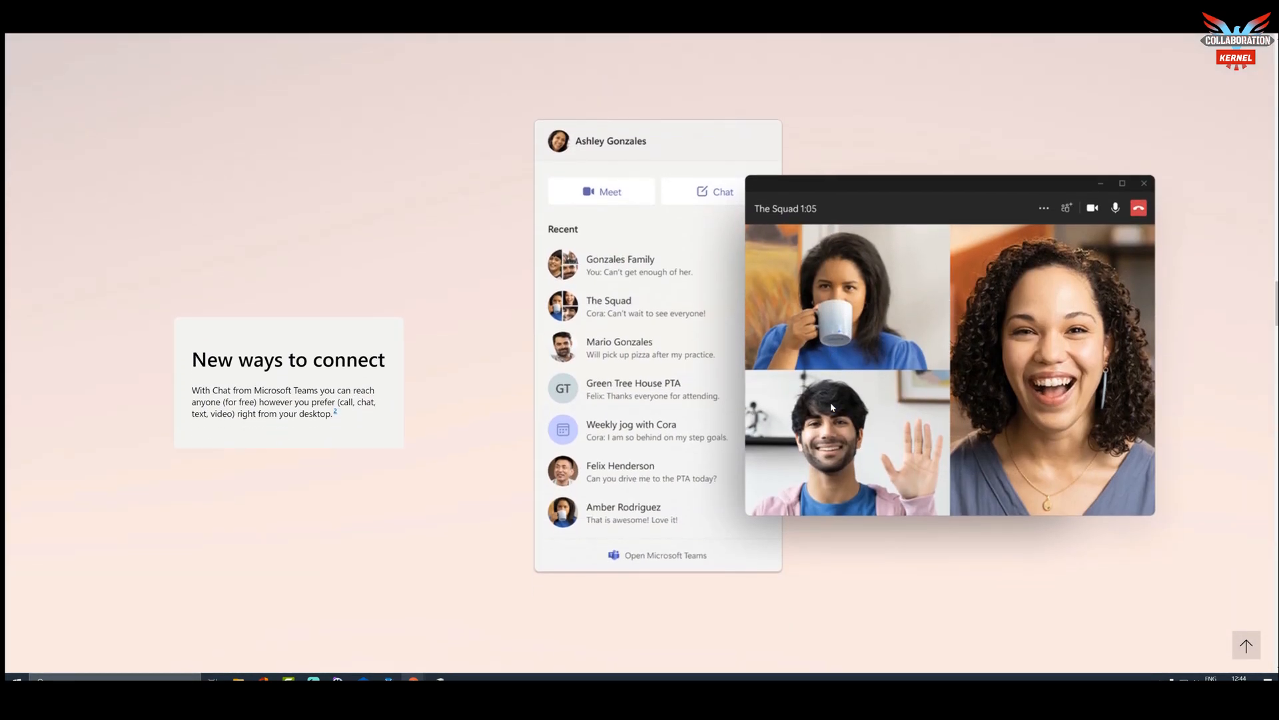
scroll(830, 403, down, 4)
scroll(833, 407, down, 3)
scroll(833, 407, down, 3)
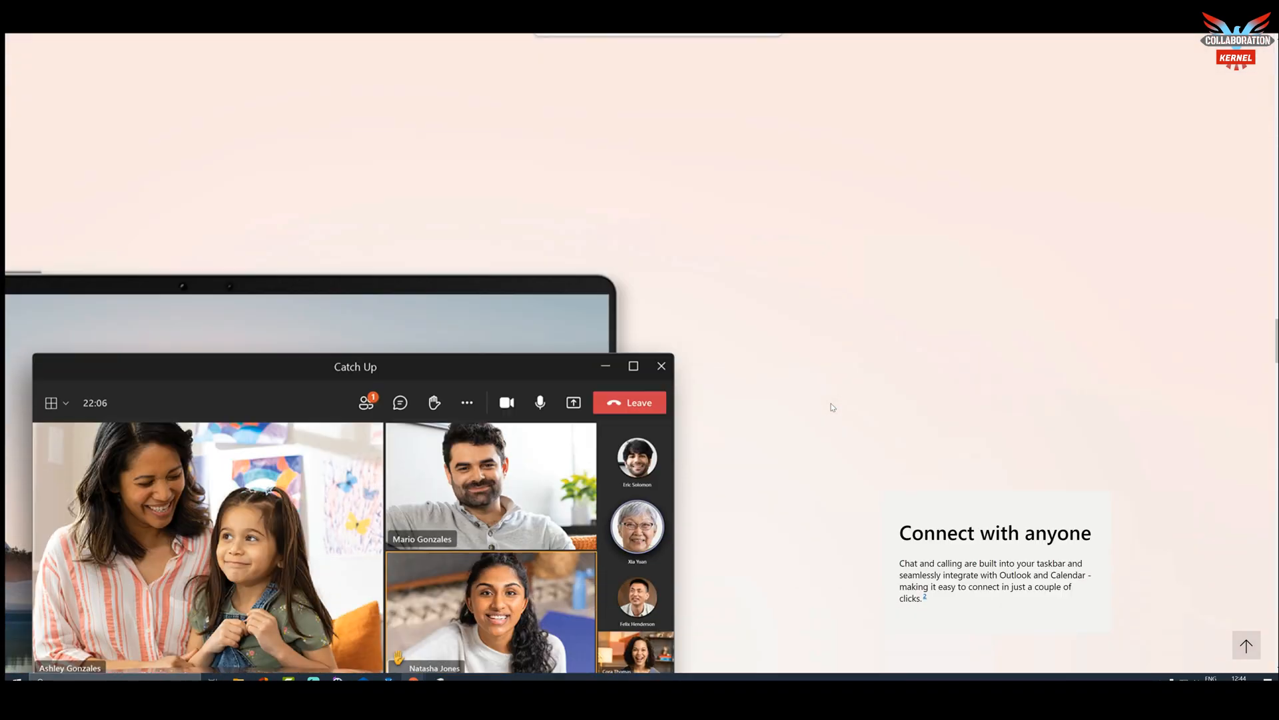
scroll(832, 408, down, 2)
scroll(830, 407, down, 3)
scroll(831, 406, down, 3)
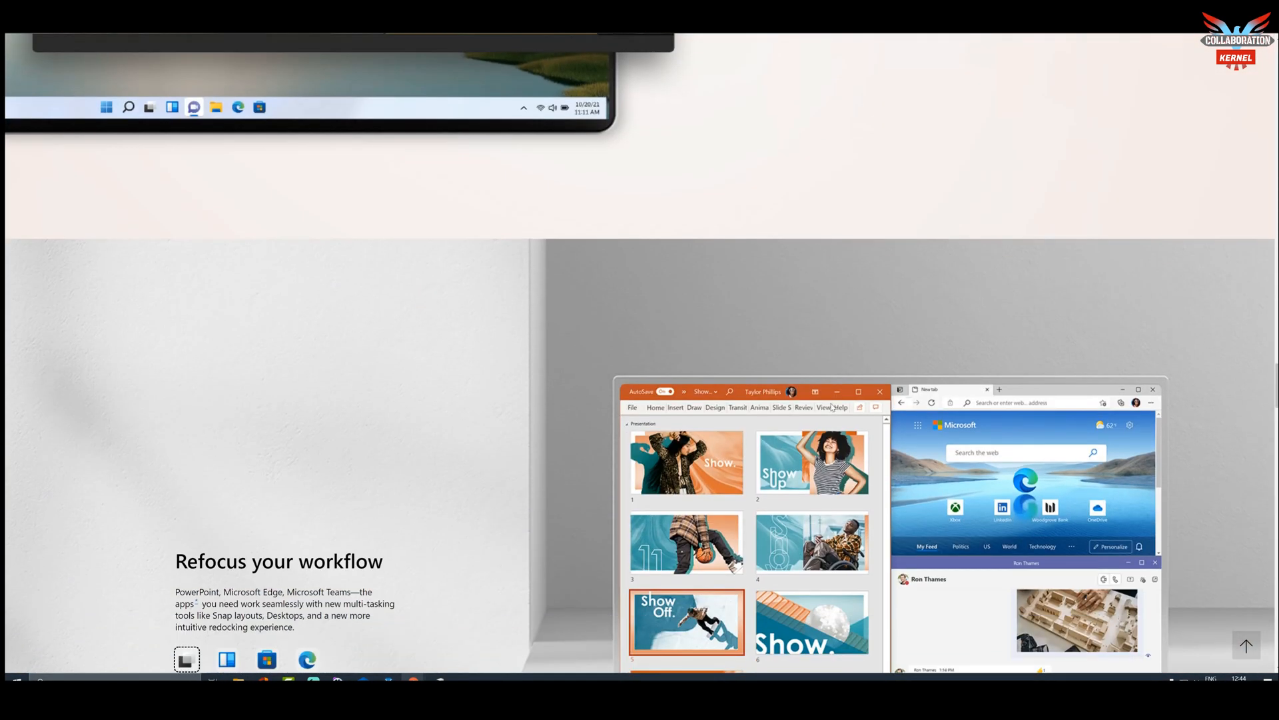
scroll(831, 407, down, 3)
scroll(831, 407, down, 3)
scroll(831, 403, down, 3)
scroll(830, 403, down, 2)
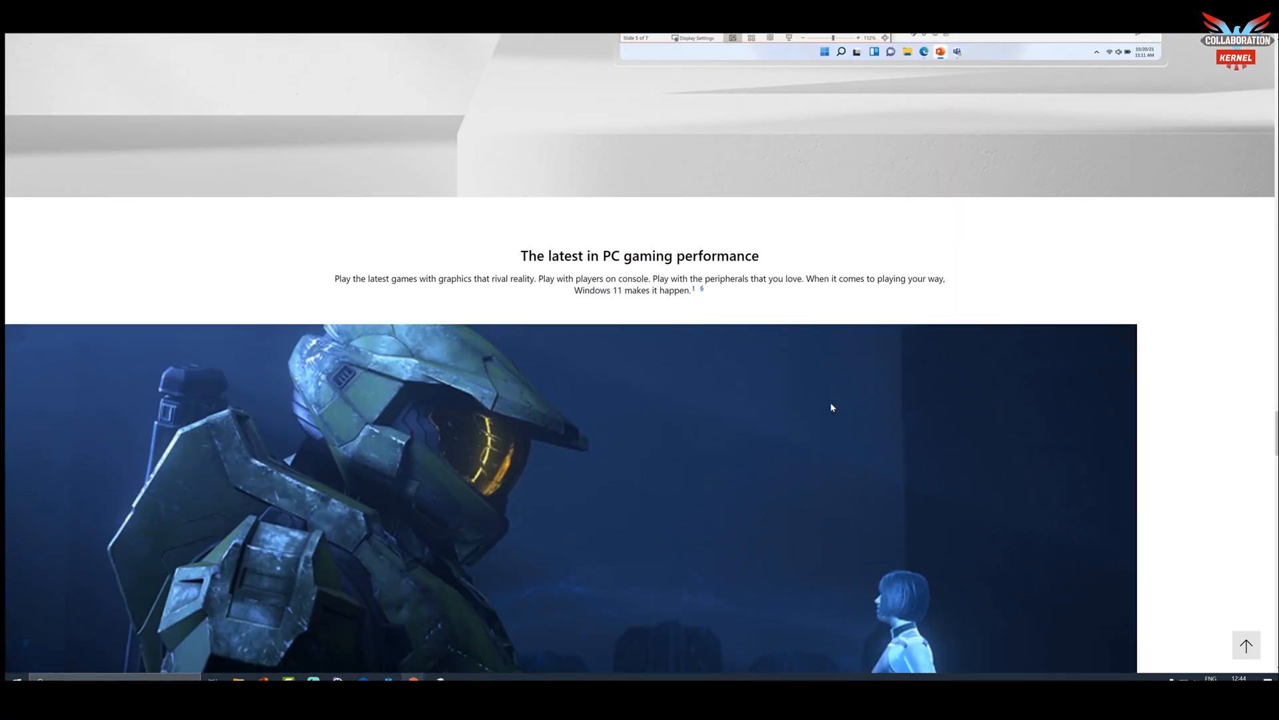
scroll(831, 403, down, 3)
scroll(831, 403, down, 3)
scroll(831, 402, down, 3)
scroll(831, 403, down, 3)
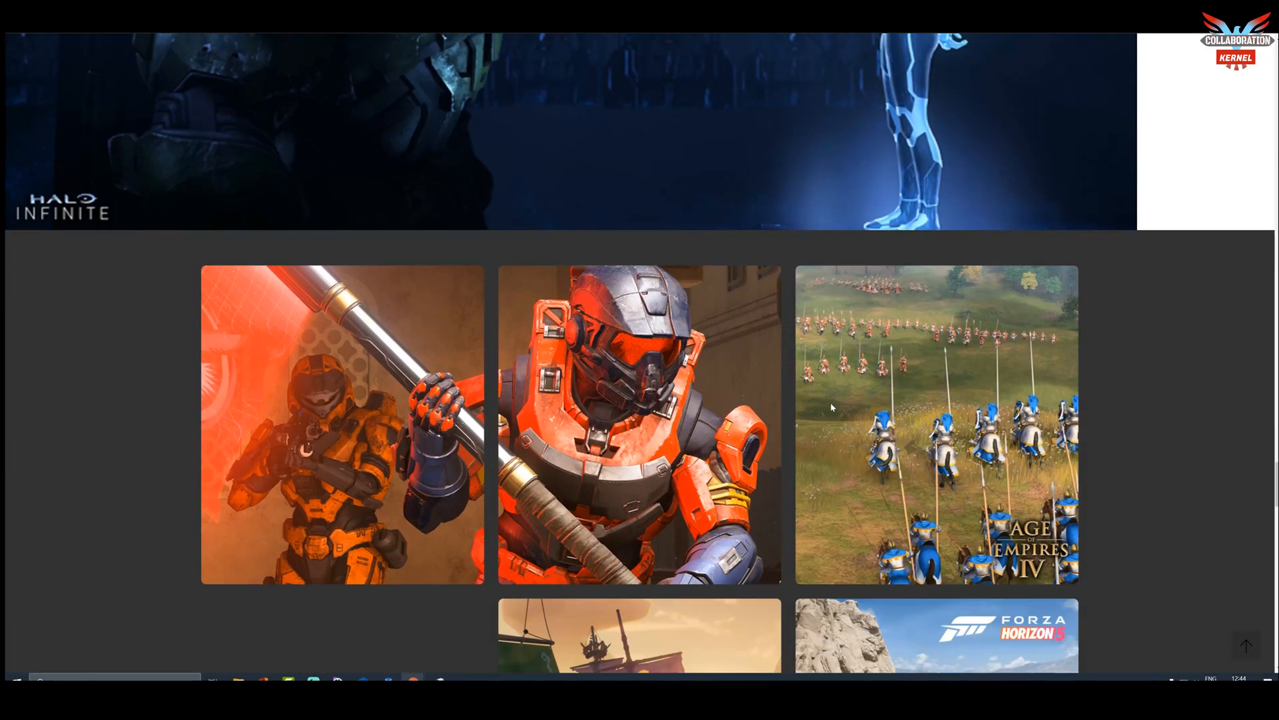
scroll(831, 402, down, 2)
scroll(830, 402, down, 2)
scroll(831, 407, down, 3)
scroll(830, 407, down, 3)
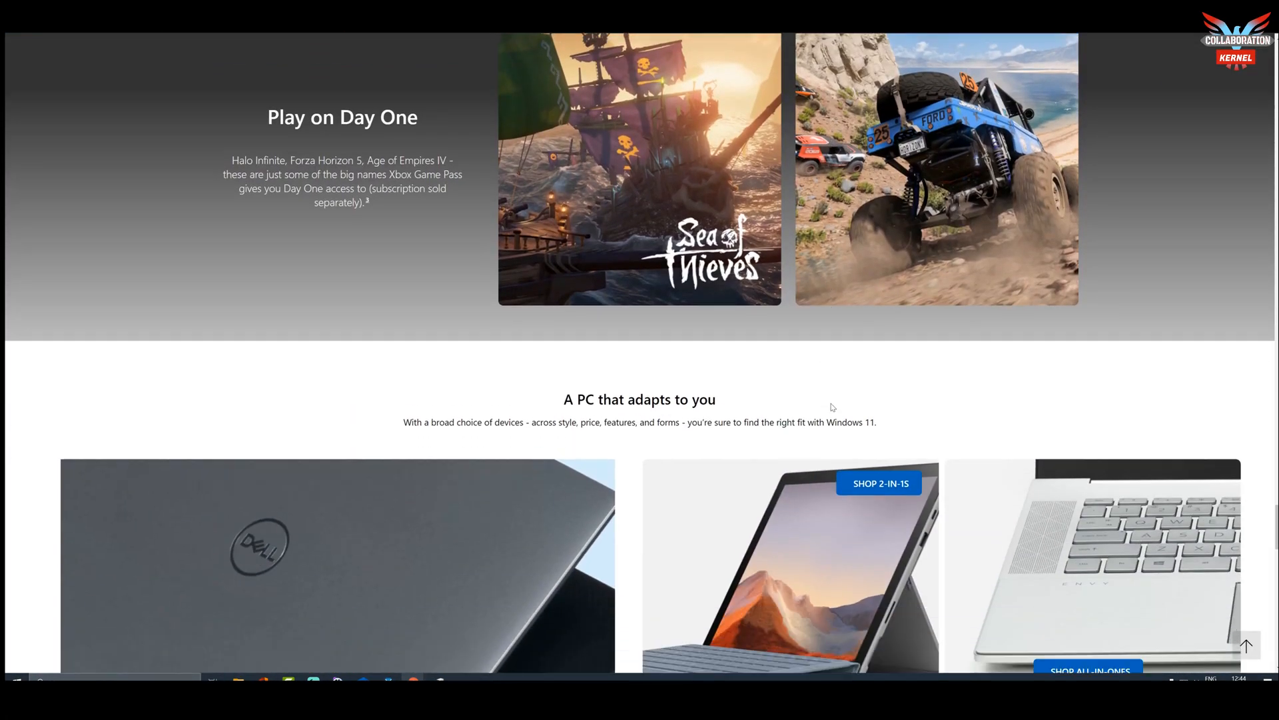
scroll(830, 407, down, 3)
scroll(830, 407, down, 3)
scroll(831, 407, down, 3)
scroll(831, 407, down, 3)
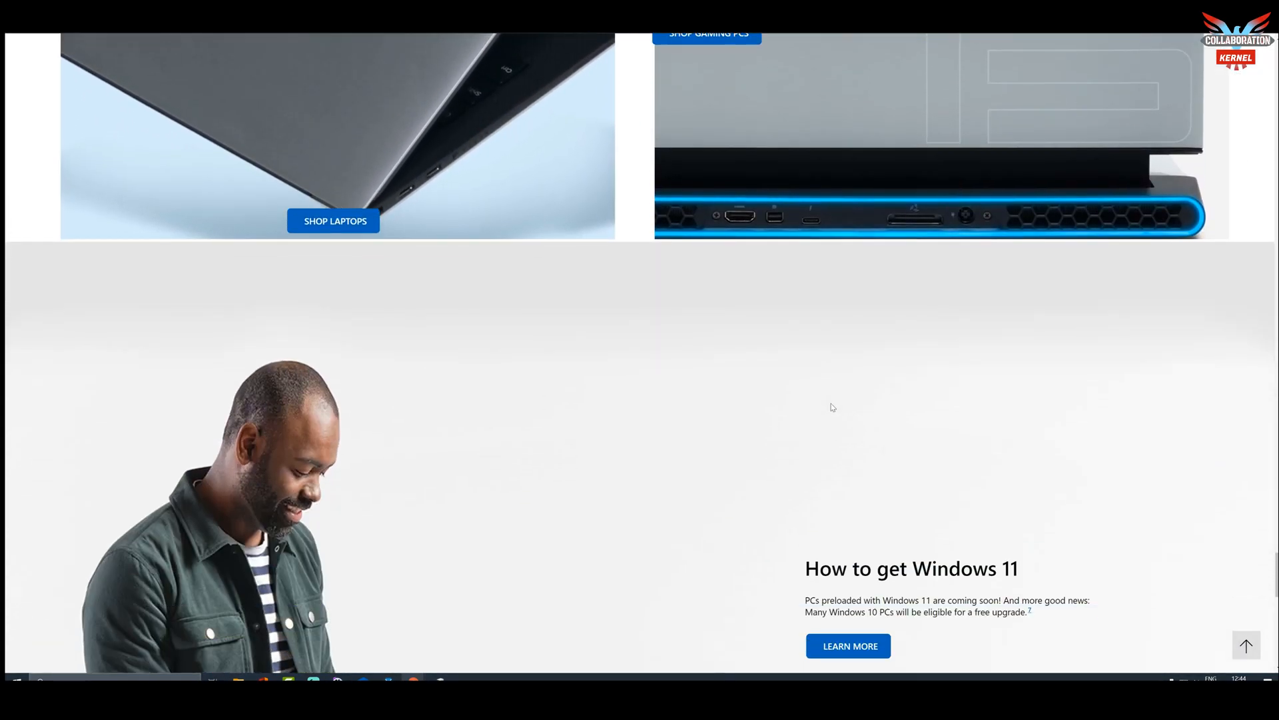
scroll(831, 406, down, 3)
scroll(831, 407, down, 3)
scroll(830, 407, down, 2)
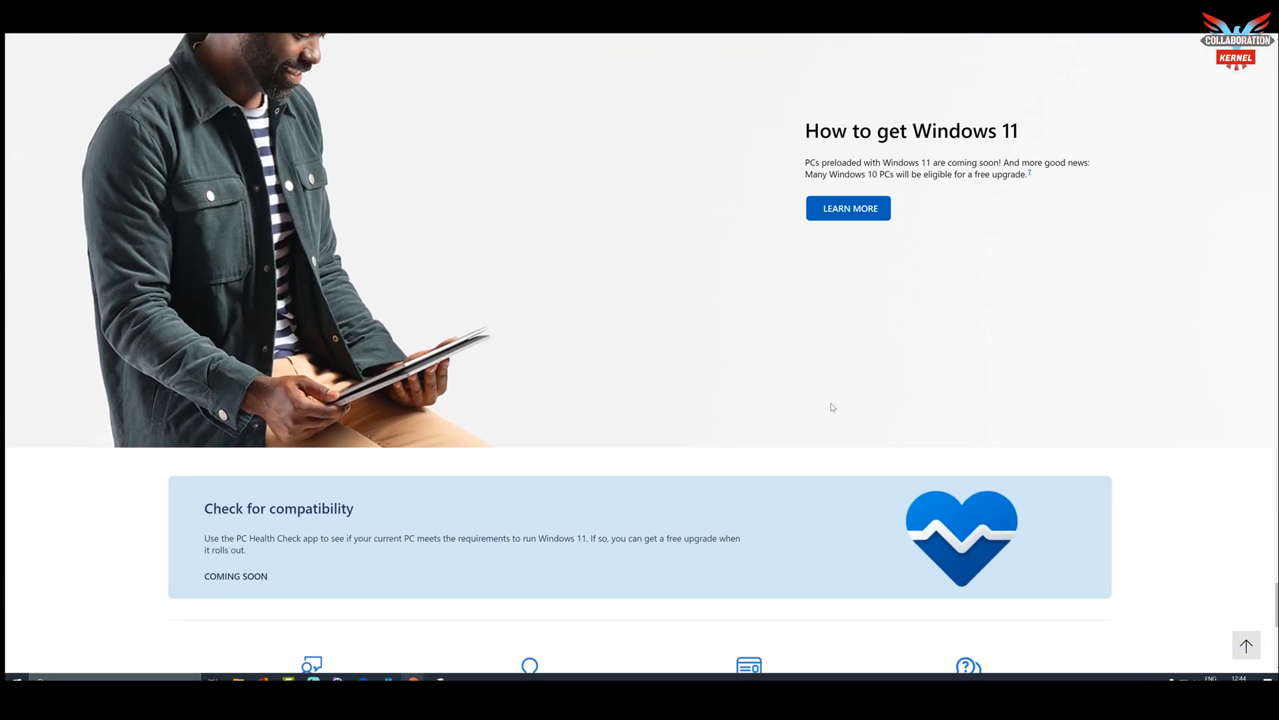
scroll(831, 406, down, 3)
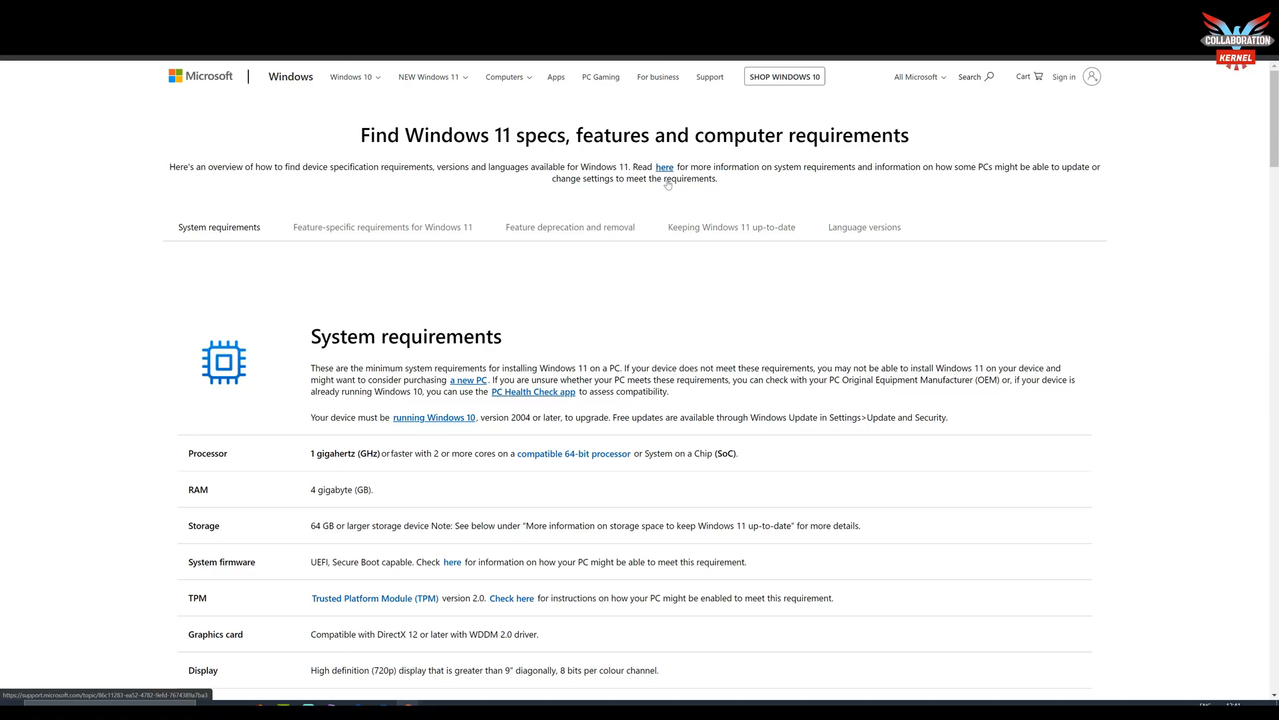
scroll(560, 485, down, 1)
scroll(640, 400, down, 3)
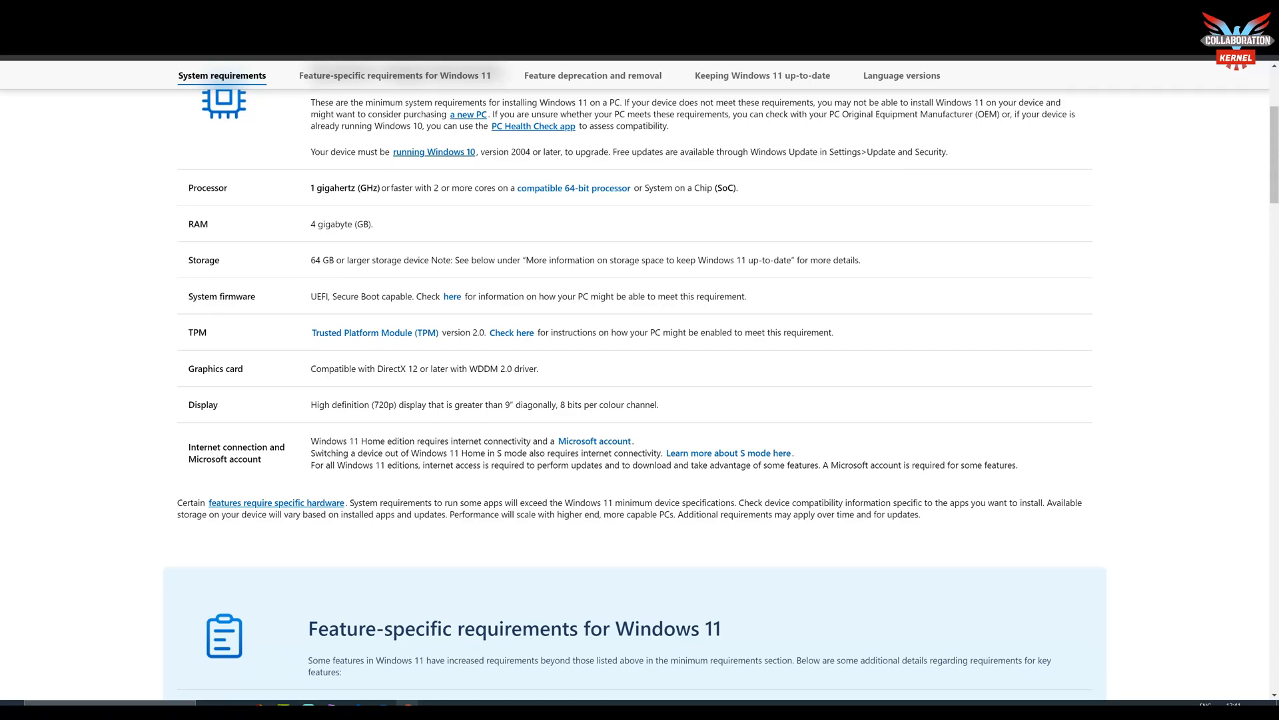
Highlight the TPM version 2.0 row in the Windows 11 requirements, then clear the highlight.
drag(185, 332, 840, 332)
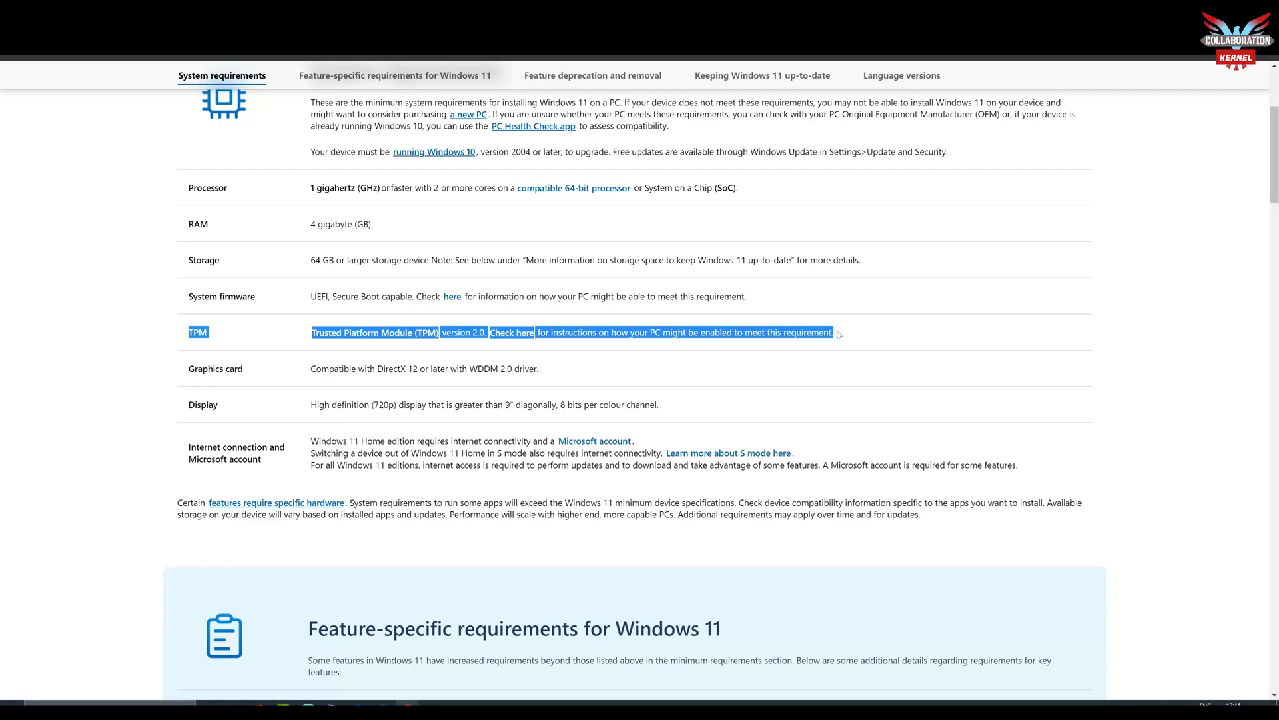
click(882, 338)
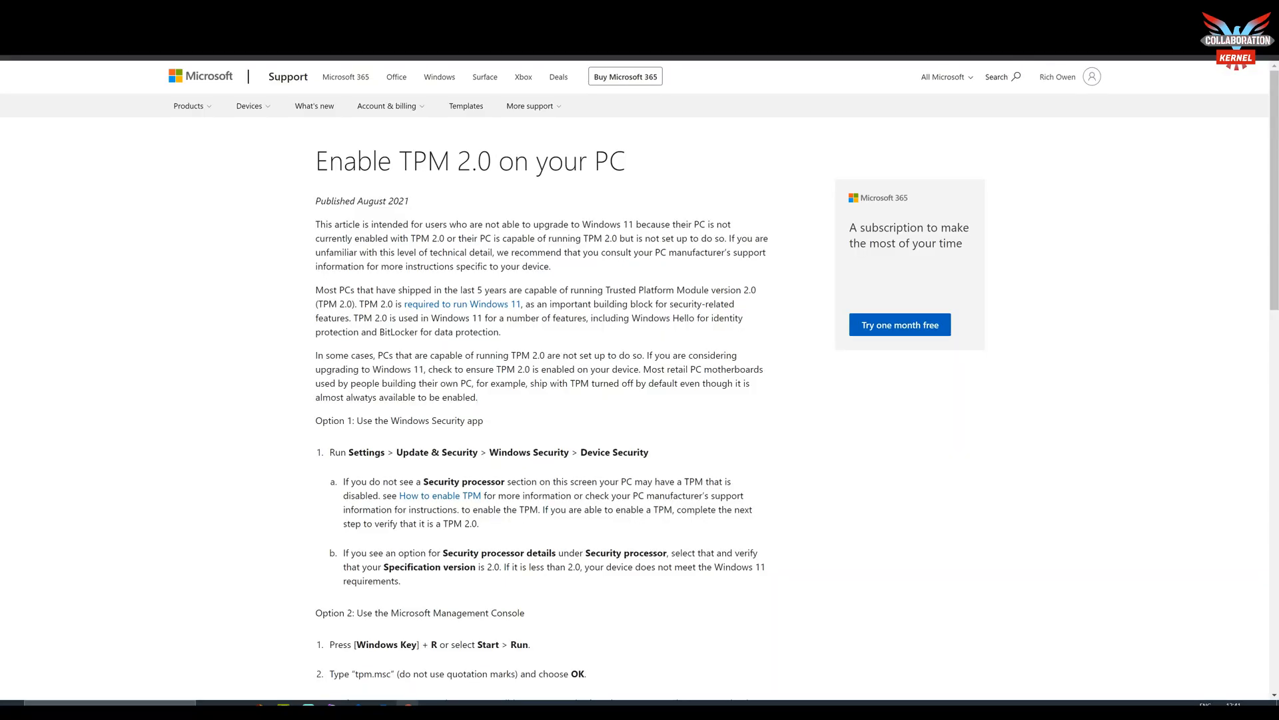
scroll(664, 378, down, 1)
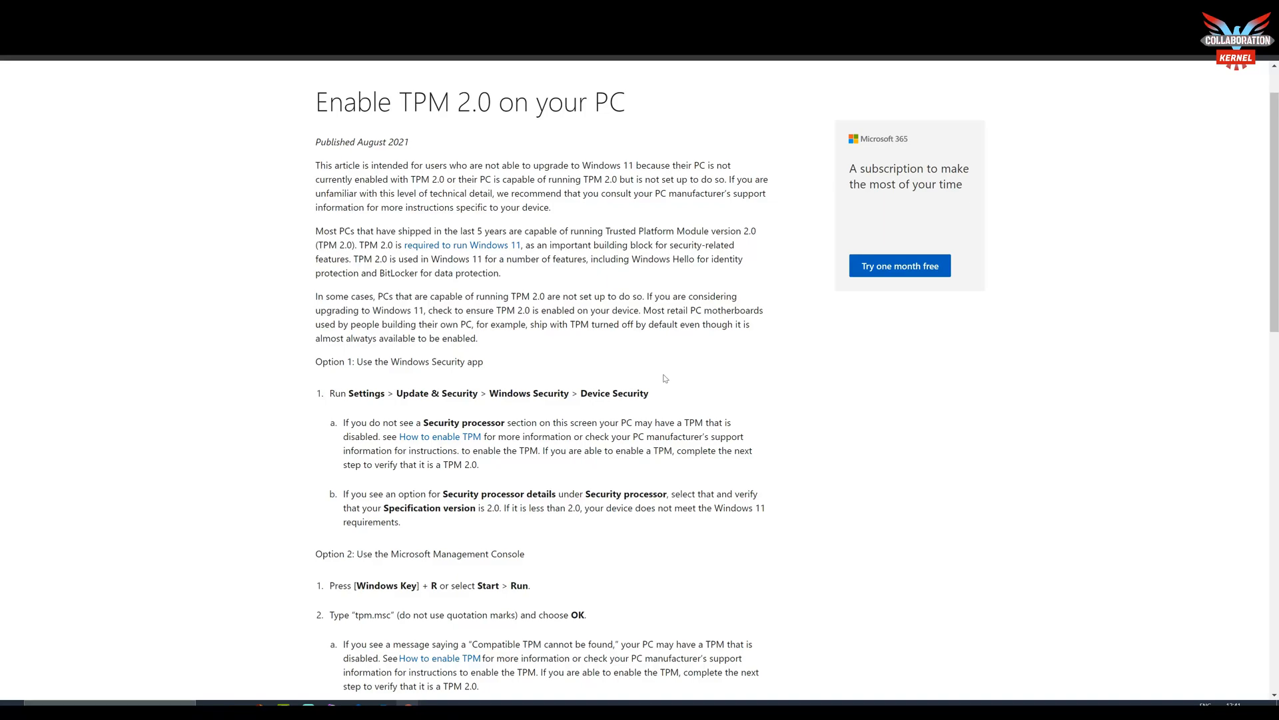
scroll(664, 378, down, 1)
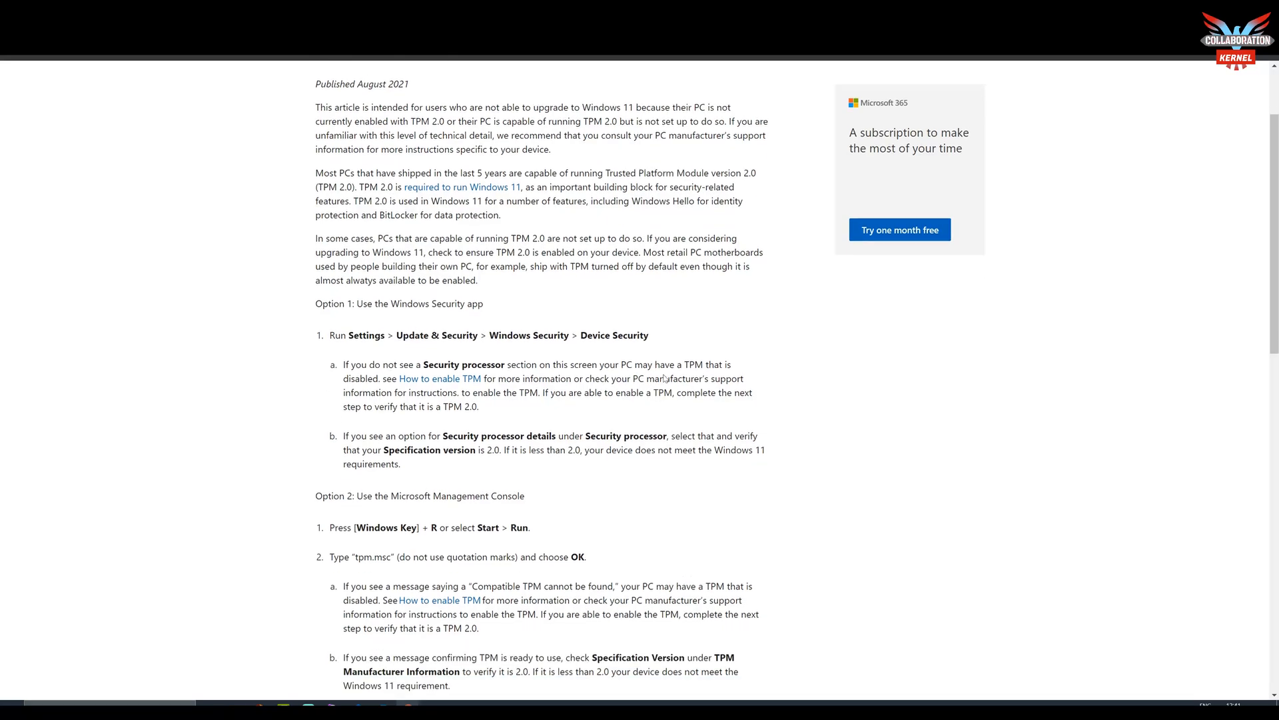
scroll(663, 378, down, 1)
scroll(665, 377, down, 1)
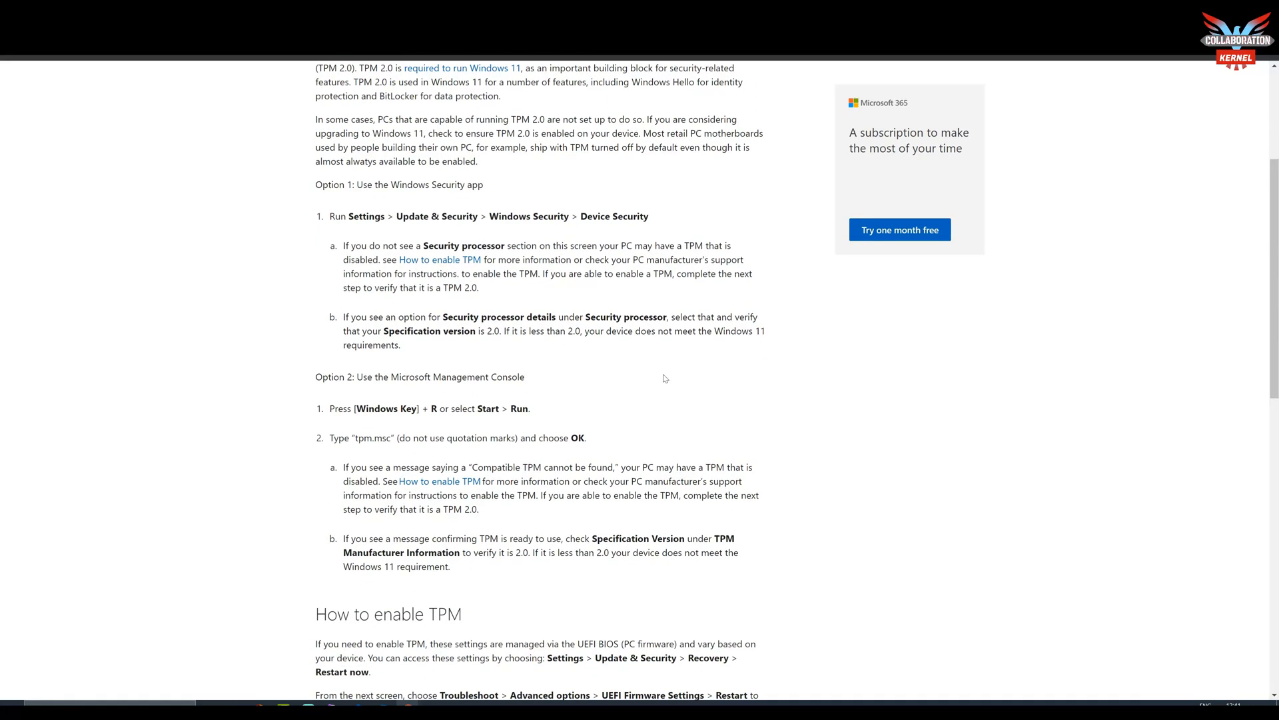
scroll(664, 377, down, 2)
scroll(663, 378, down, 2)
scroll(663, 378, down, 2)
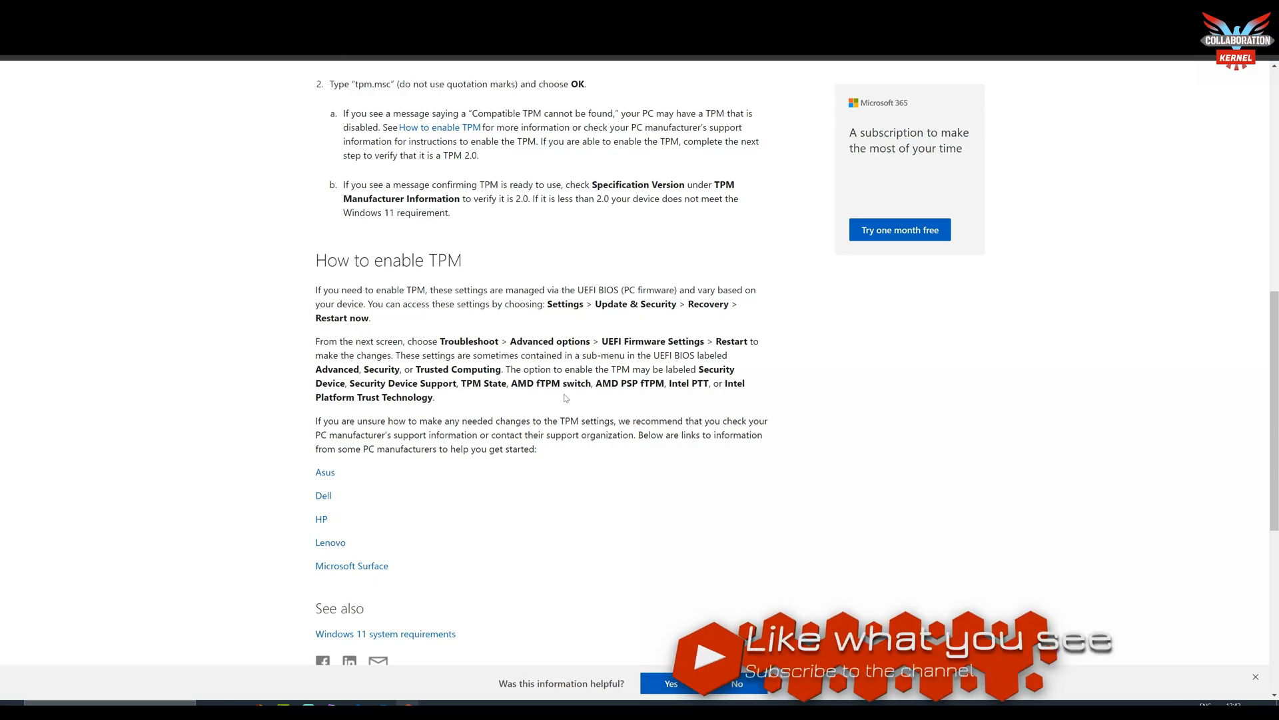
Launch Device Manager from system search and expand Security devices to find Trusted Platform Module 2.0.
key(super)
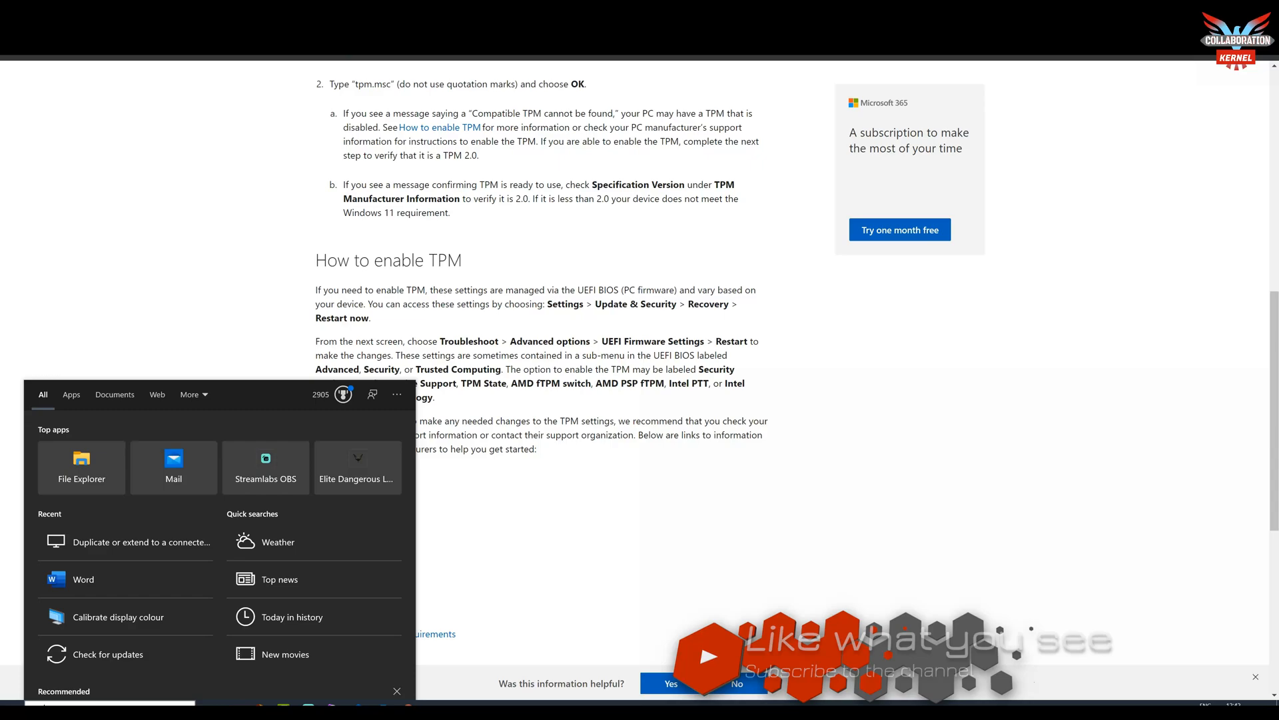
text(deviv)
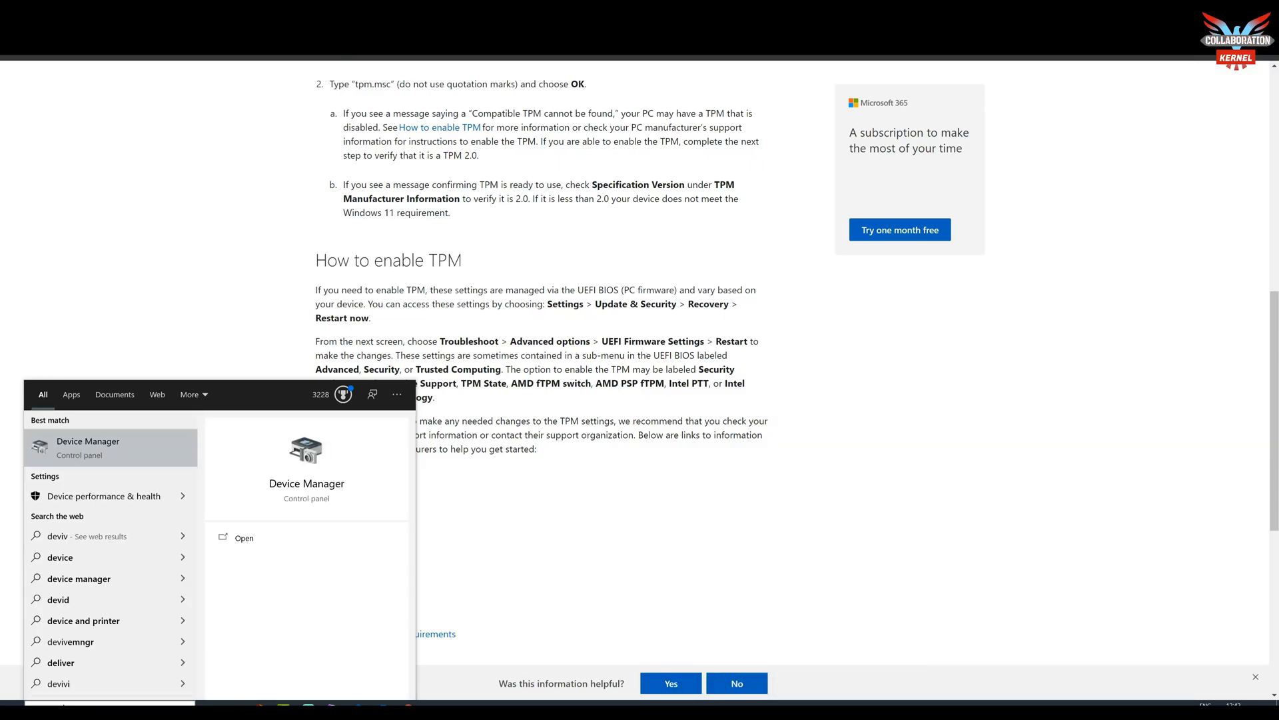
key(Return)
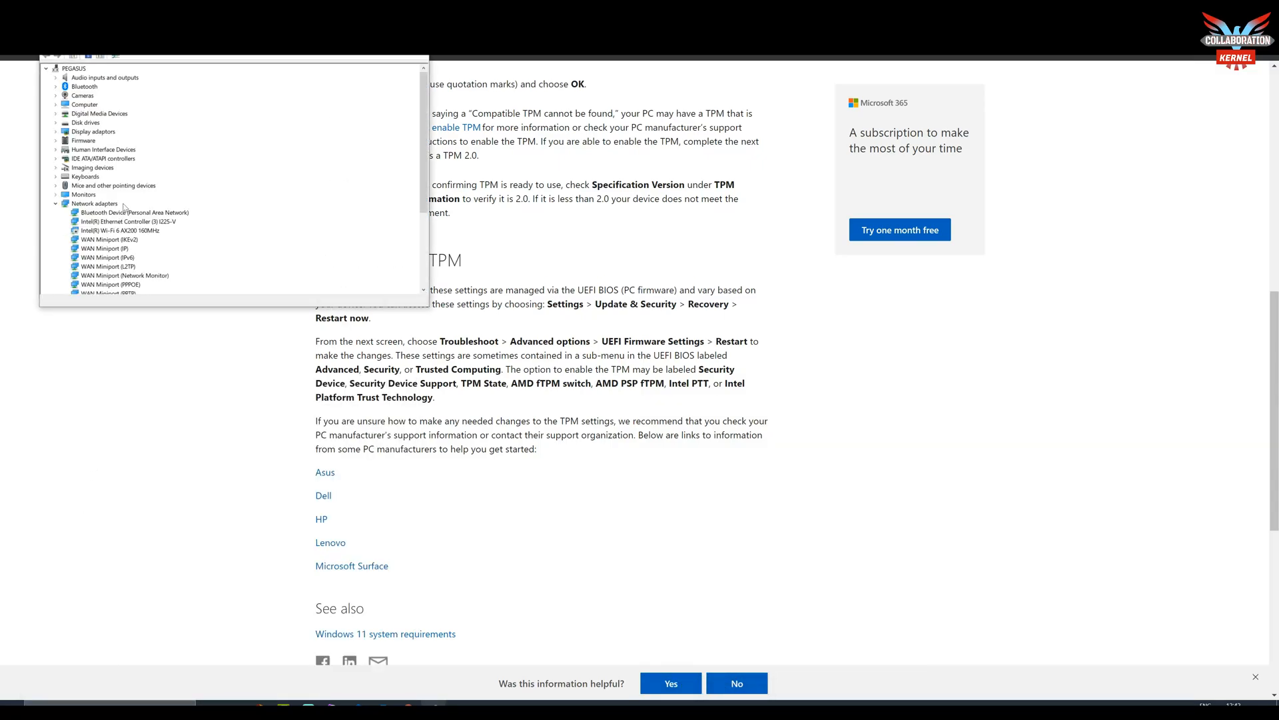
scroll(124, 207, down, 3)
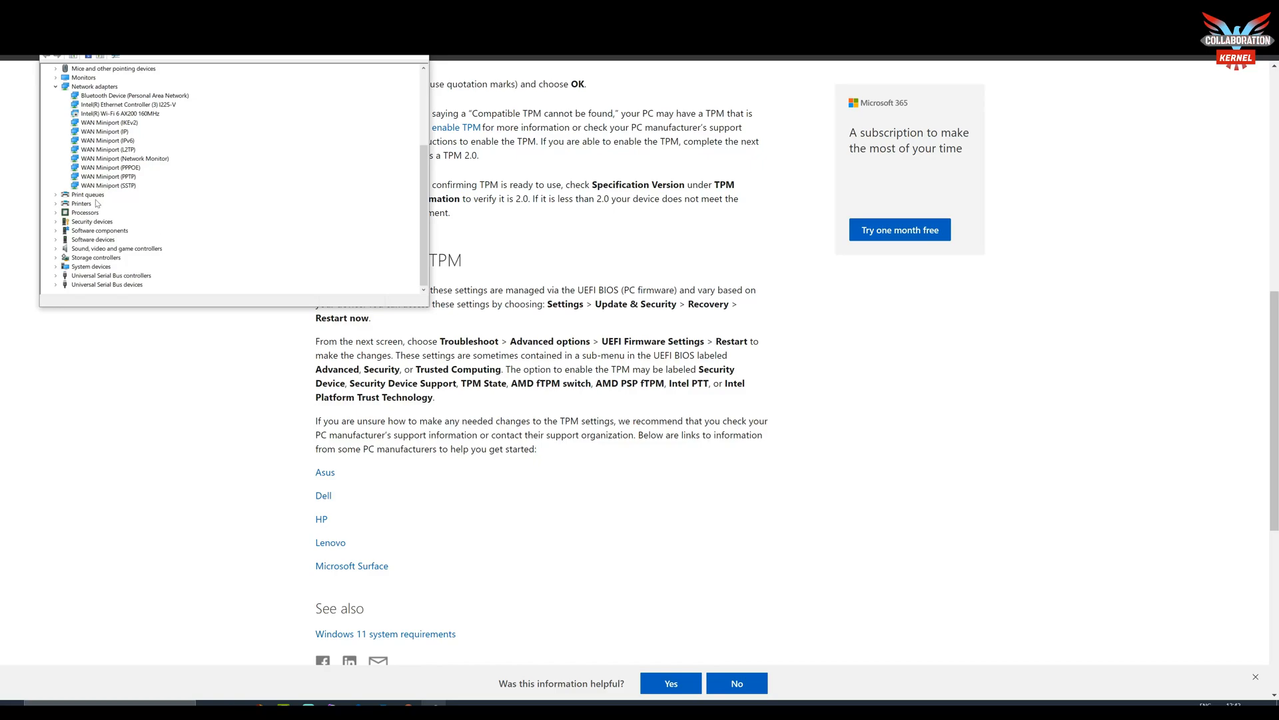
click(58, 223)
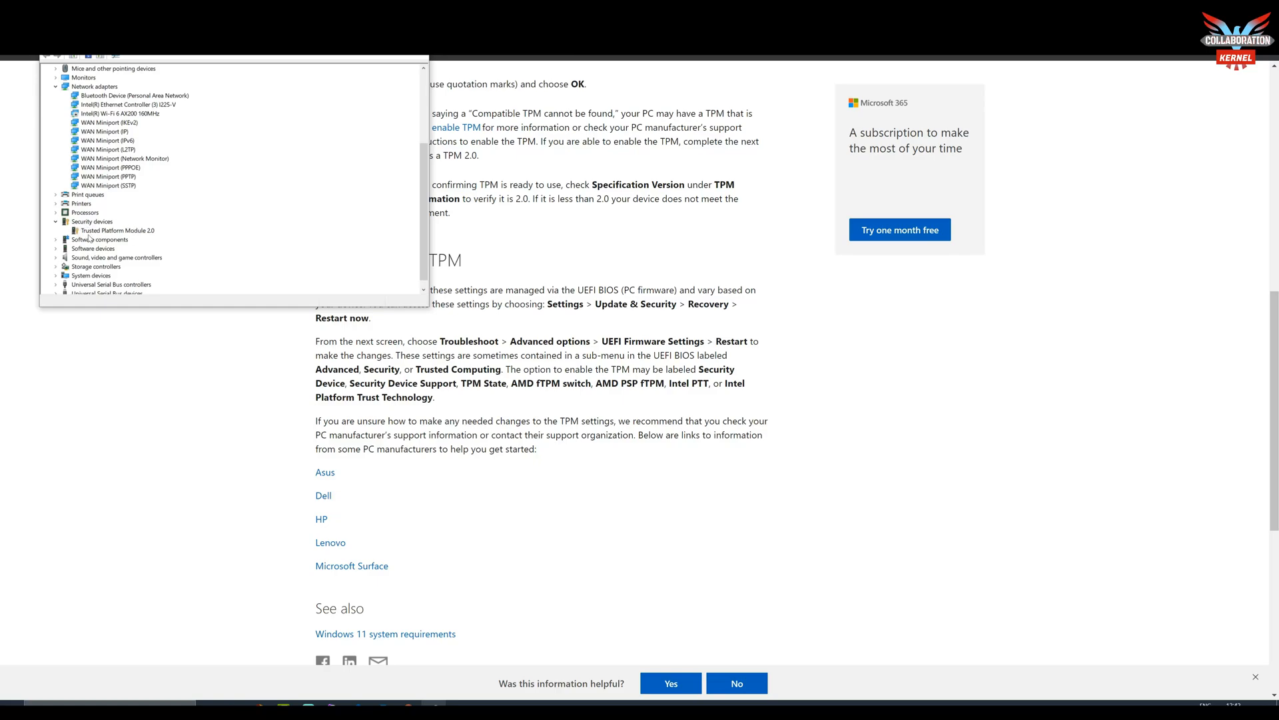
click(114, 231)
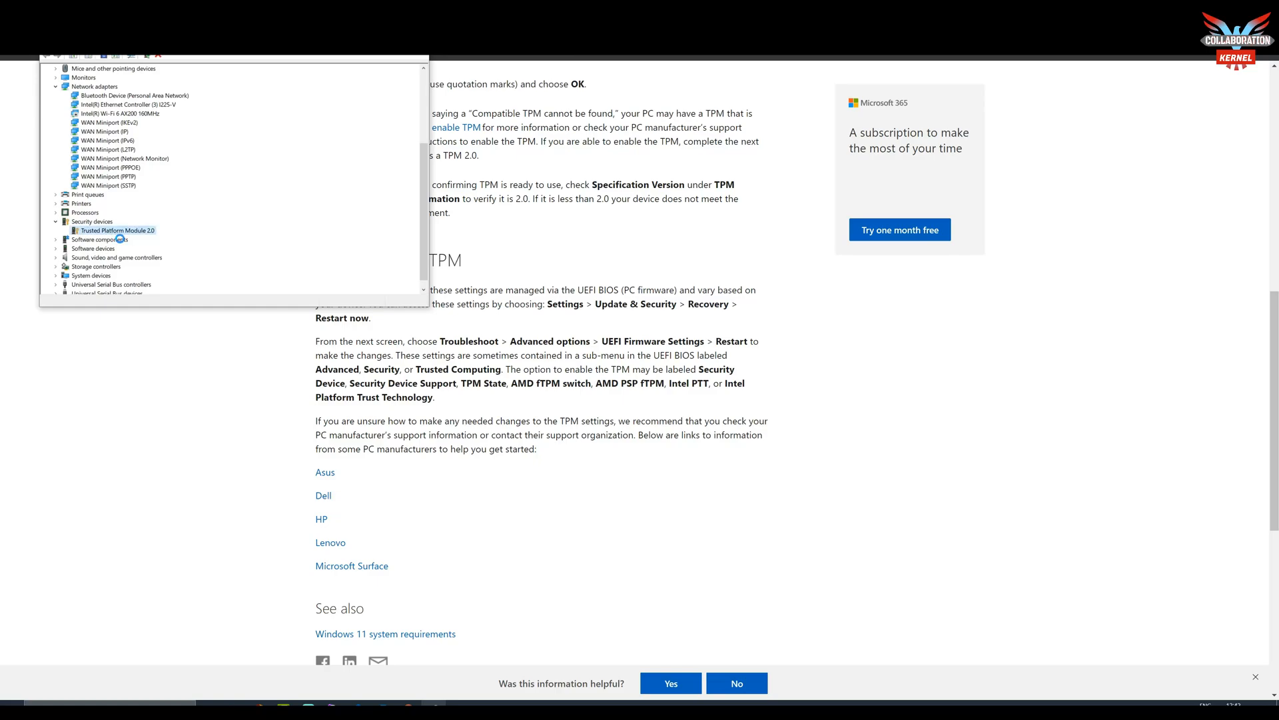
Review the Trusted Platform Module 2.0 properties across its Driver, Details and Resources pages, then close them.
double_click(112, 231)
click(174, 75)
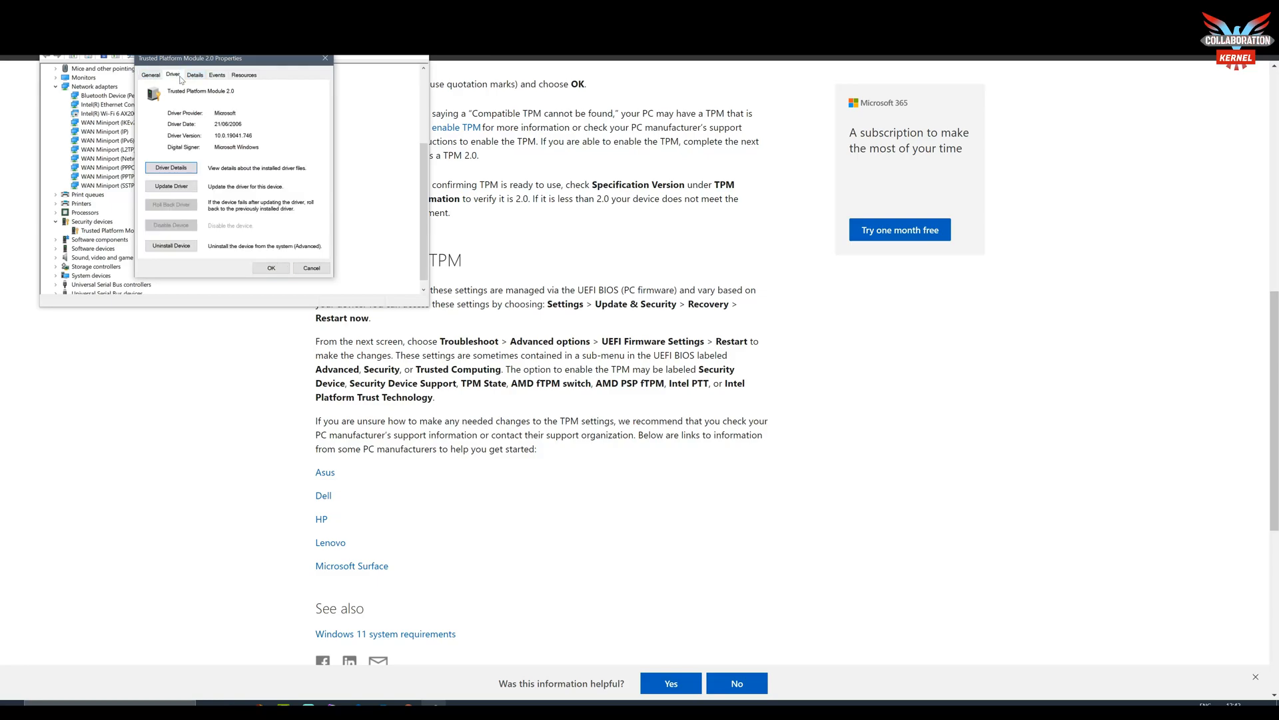
click(195, 75)
click(244, 75)
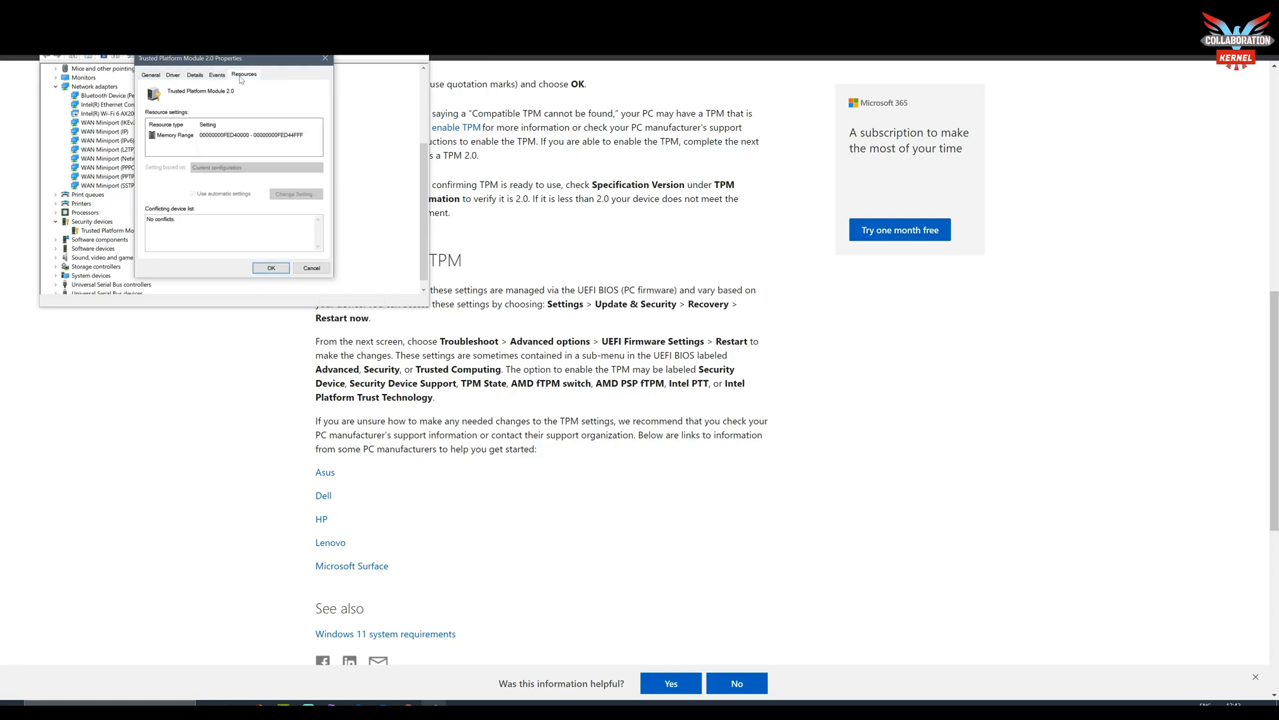
click(312, 268)
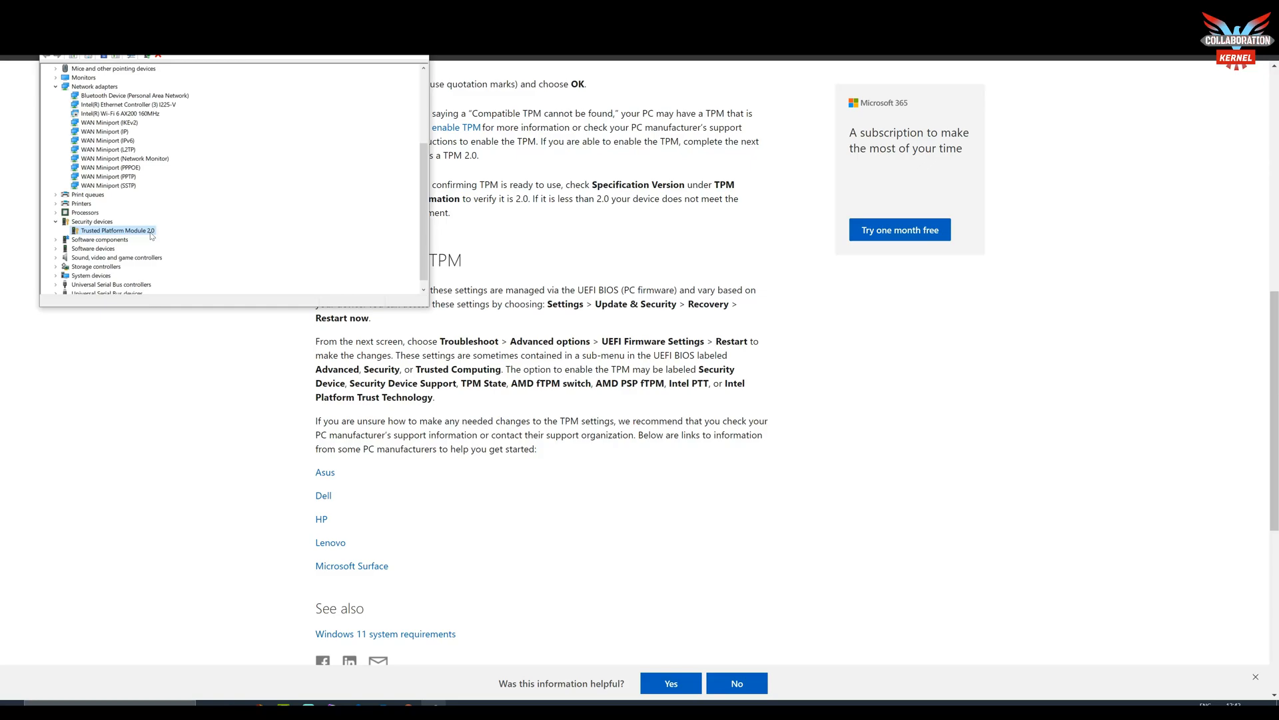
Check the Security devices category properties from its context menu and close them.
click(102, 222)
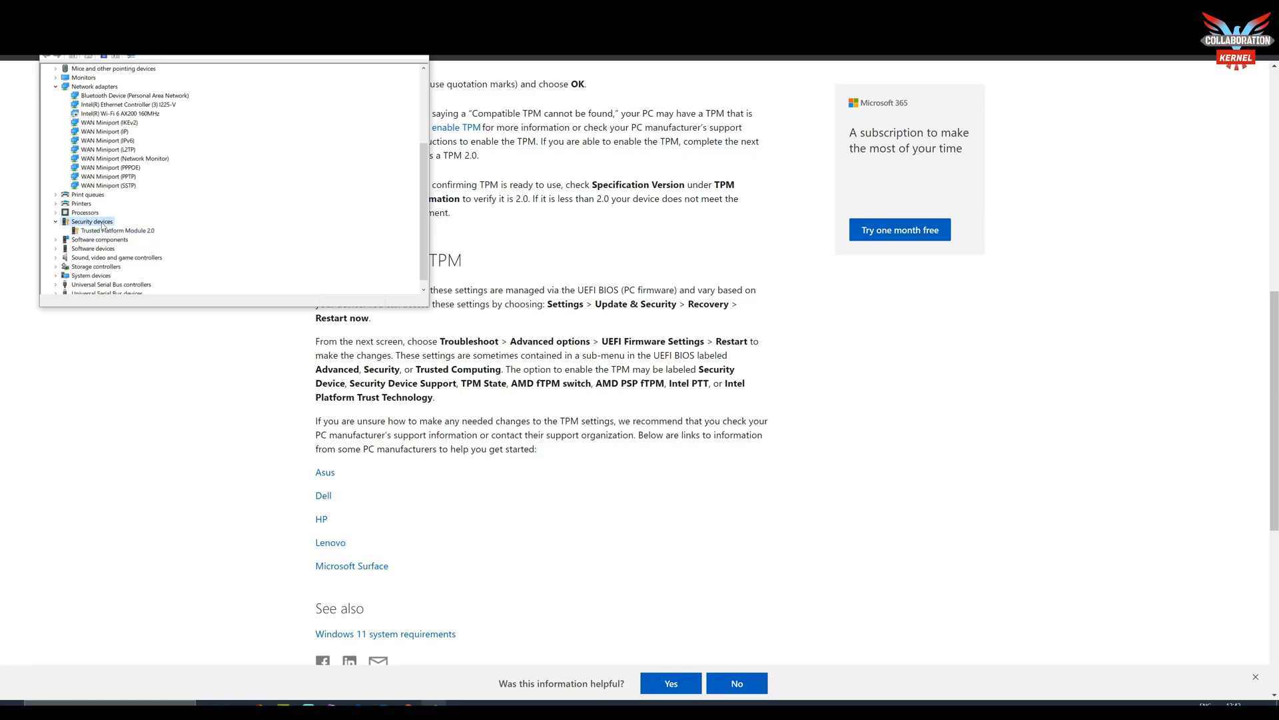
right_click(104, 223)
click(135, 245)
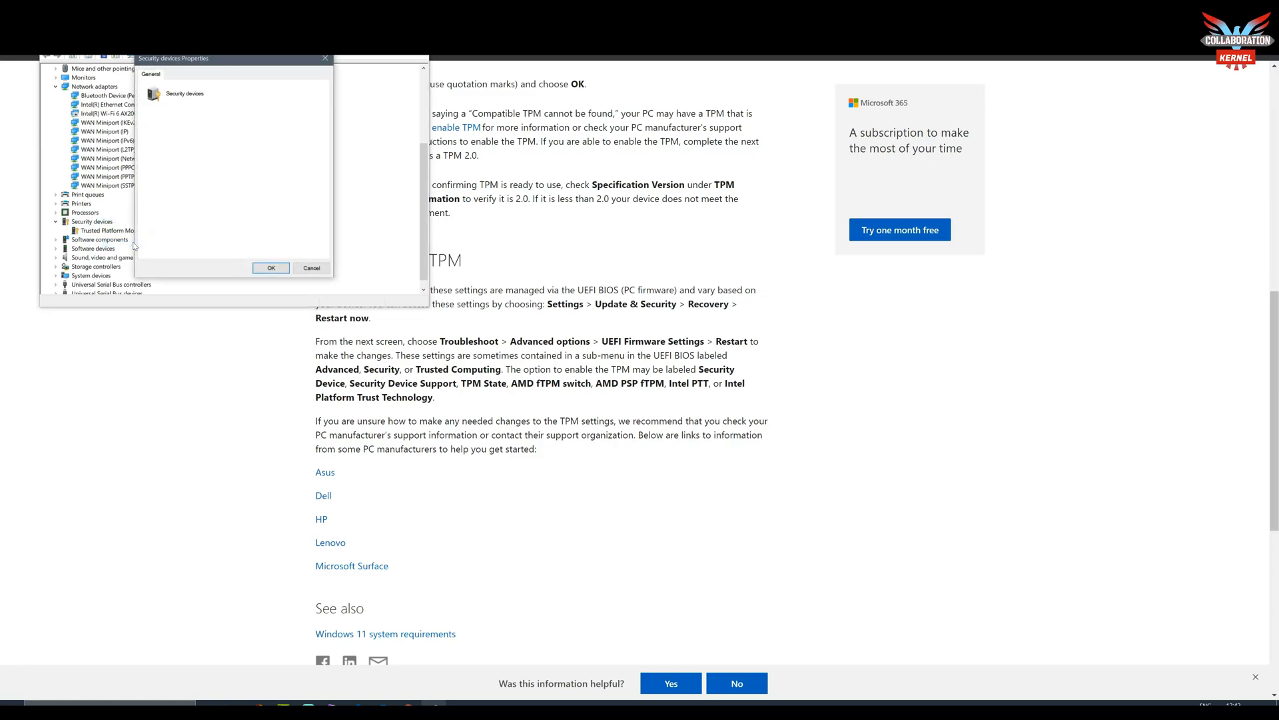
click(311, 268)
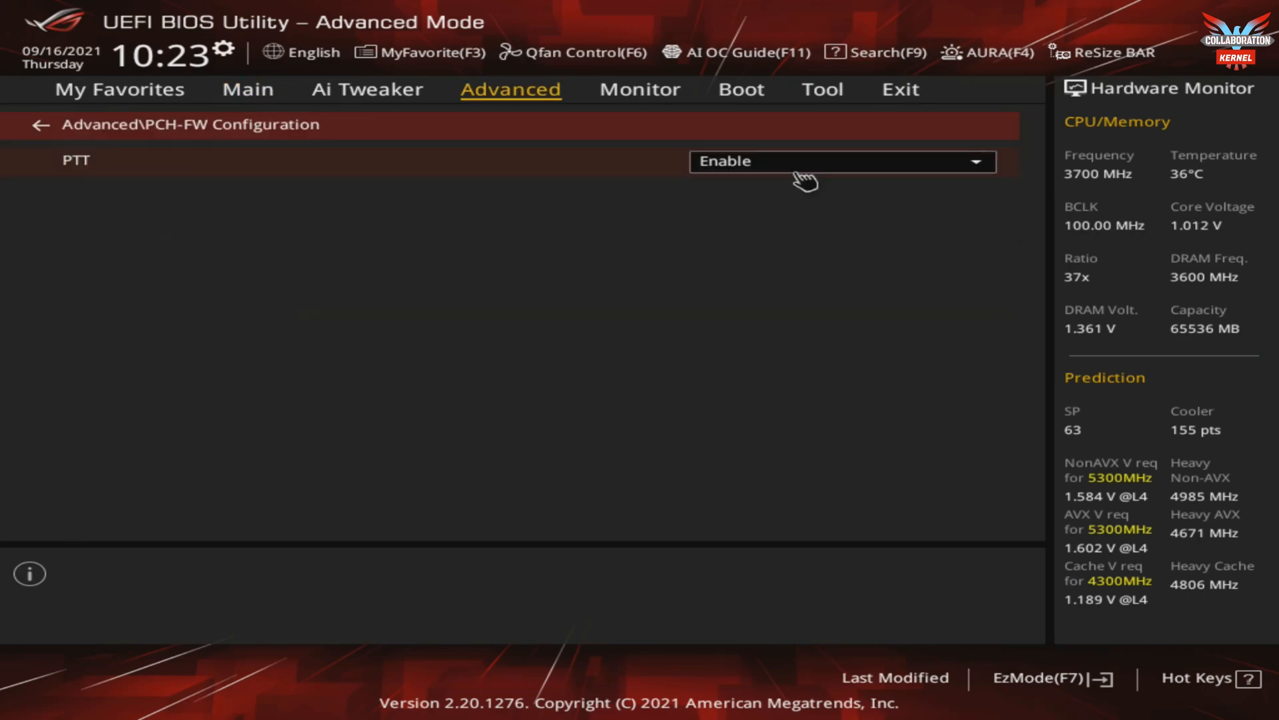
Change the PTT setting under PCH-FW Configuration, bringing up the Intel PTT notice.
click(805, 165)
click(789, 185)
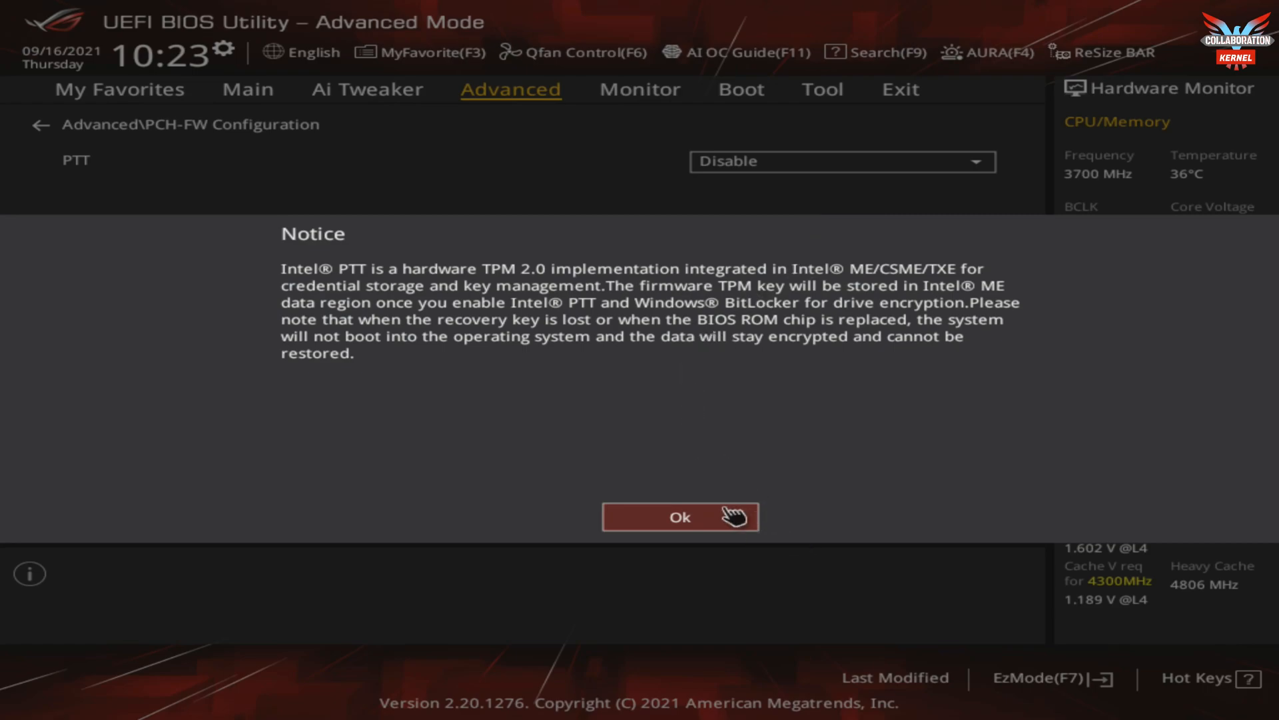
Acknowledge the Intel PTT notice, set PTT to Disable, and move to the My Favorites page.
click(702, 517)
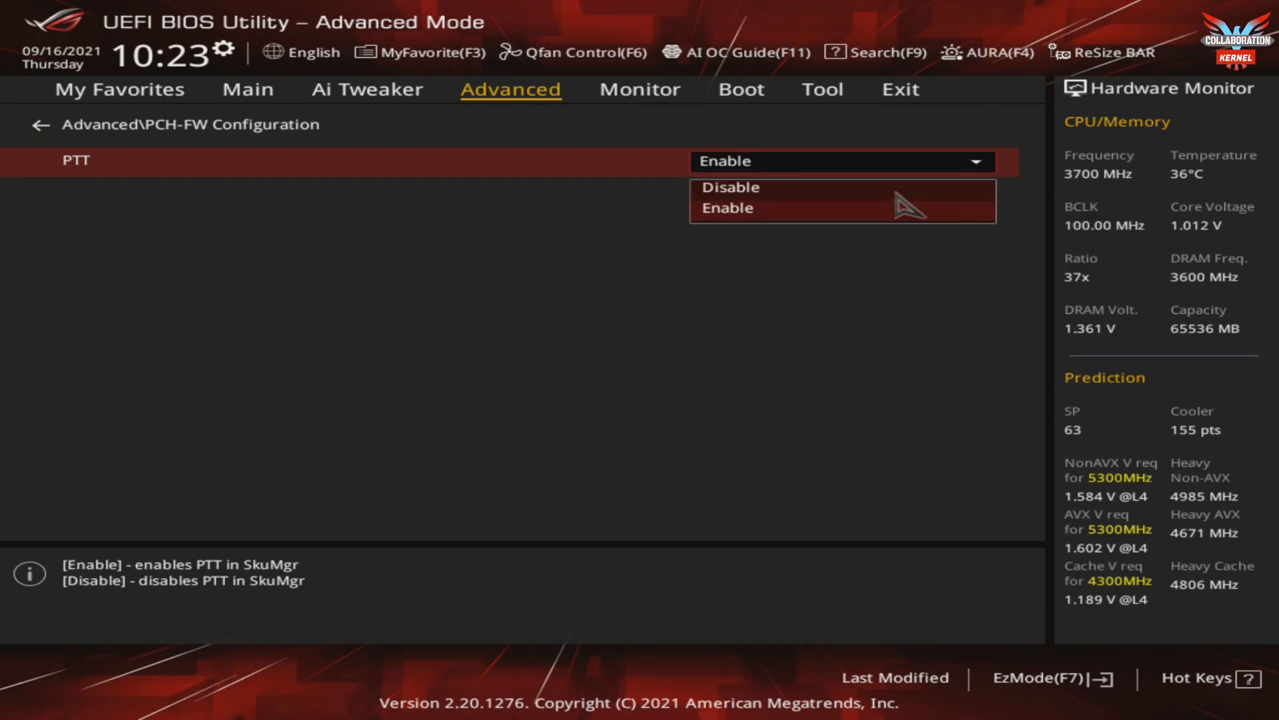
key(Up)
key(Return)
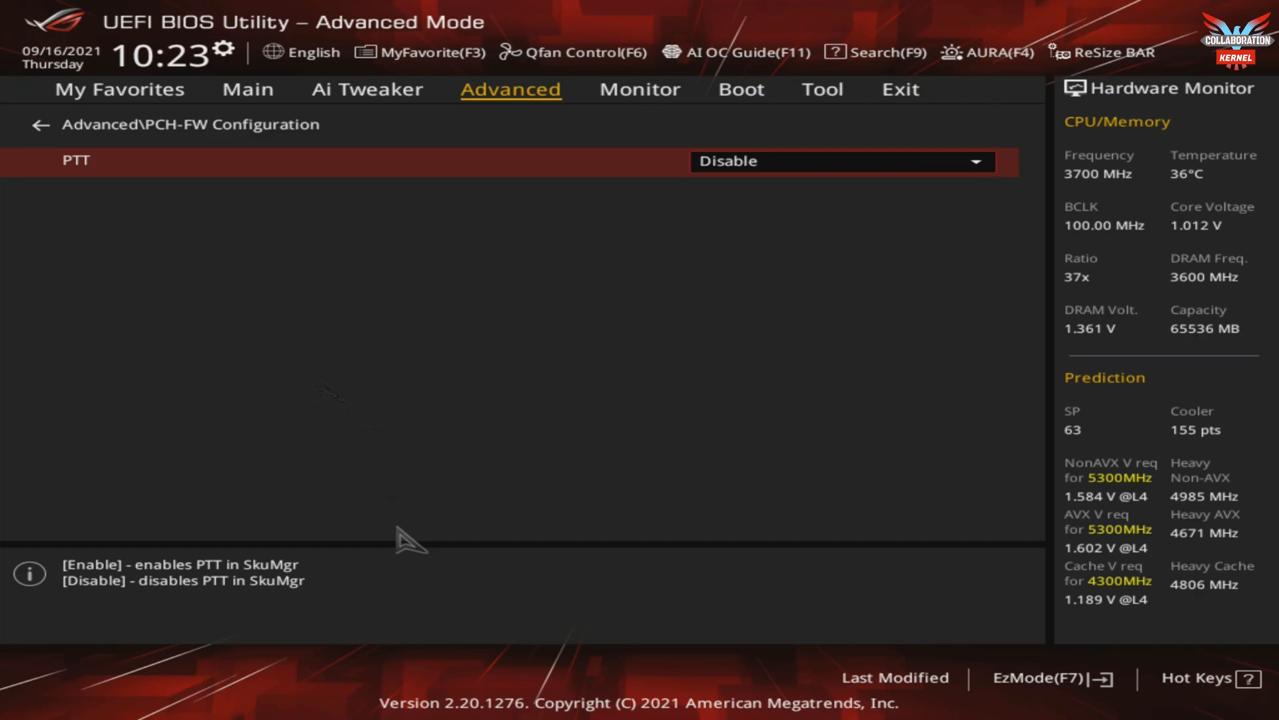
click(121, 89)
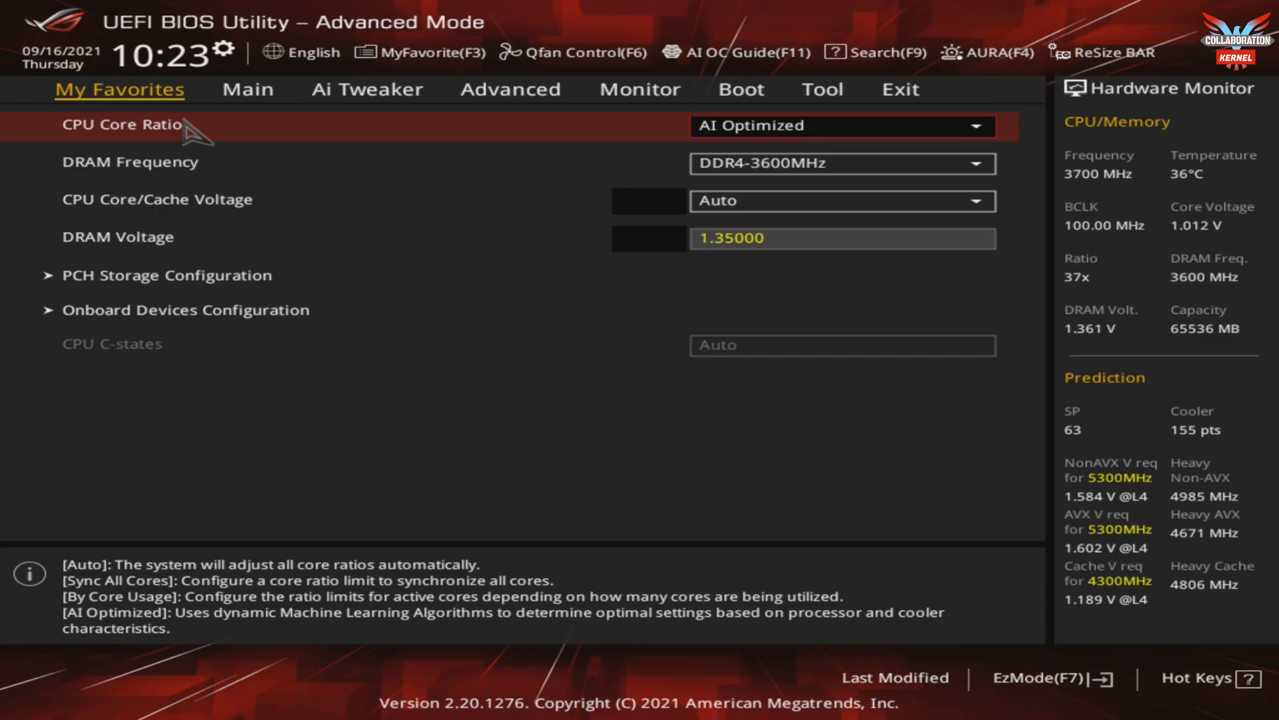
Return to PCH-FW Configuration and set PTT to Enable, bringing up the Intel PTT notice.
key(Right)
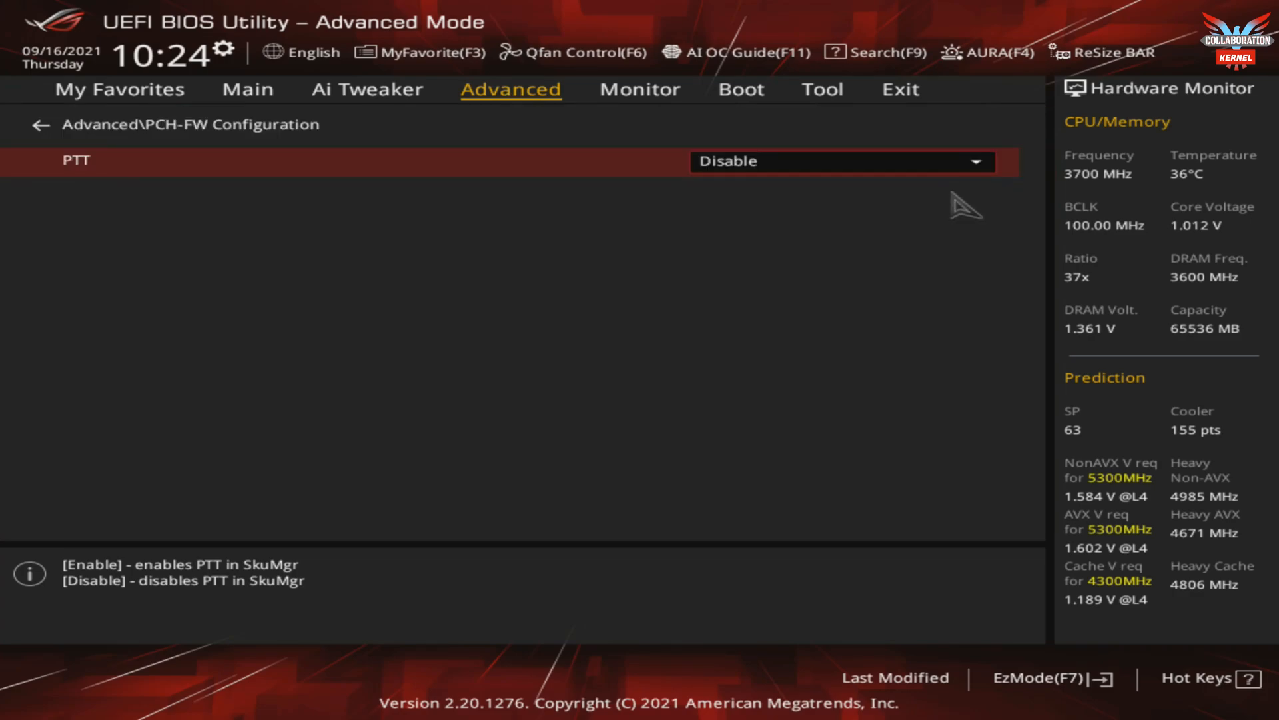
click(985, 162)
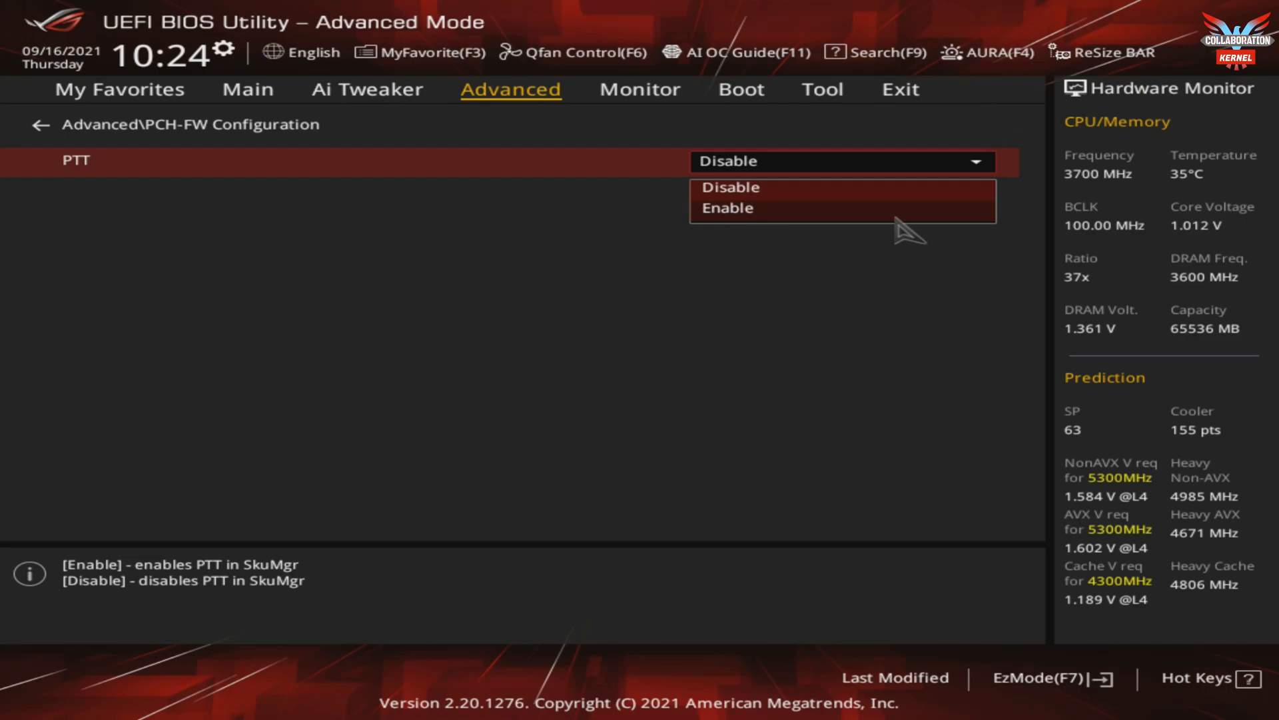
click(897, 209)
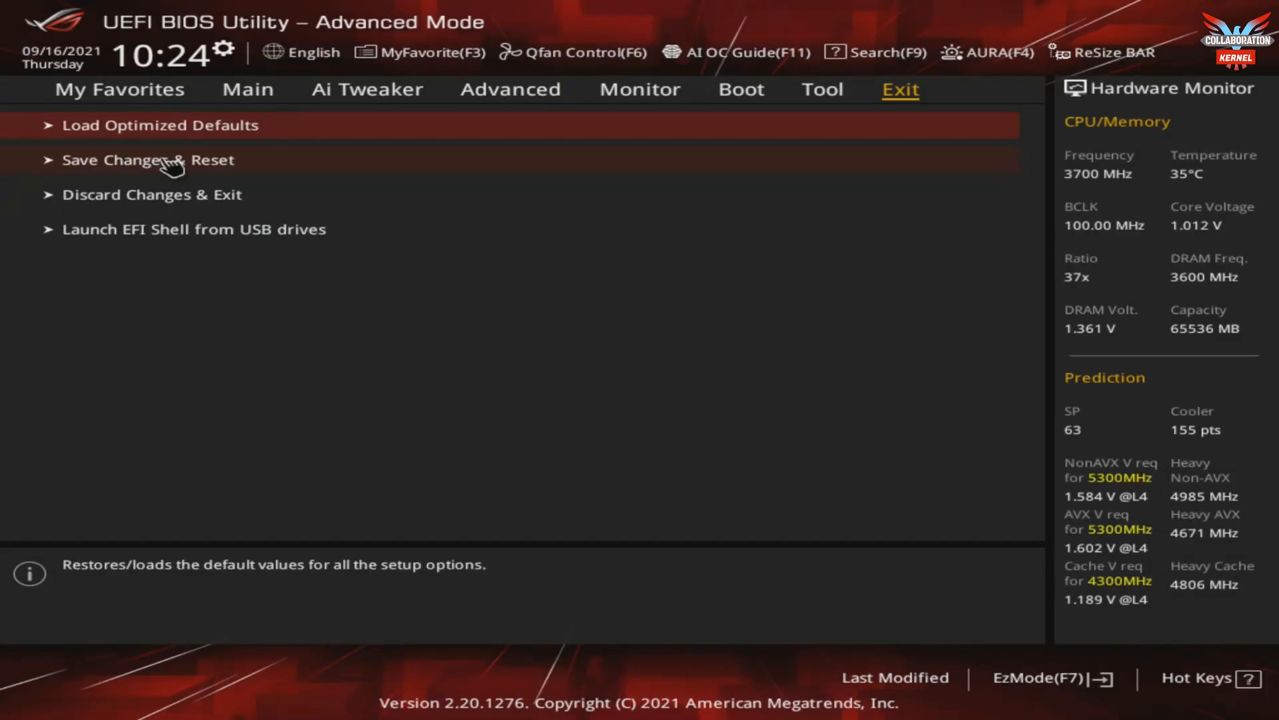
Choose Save Changes & Reset on the Exit page; the confirmation reports no BIOS changes.
click(172, 163)
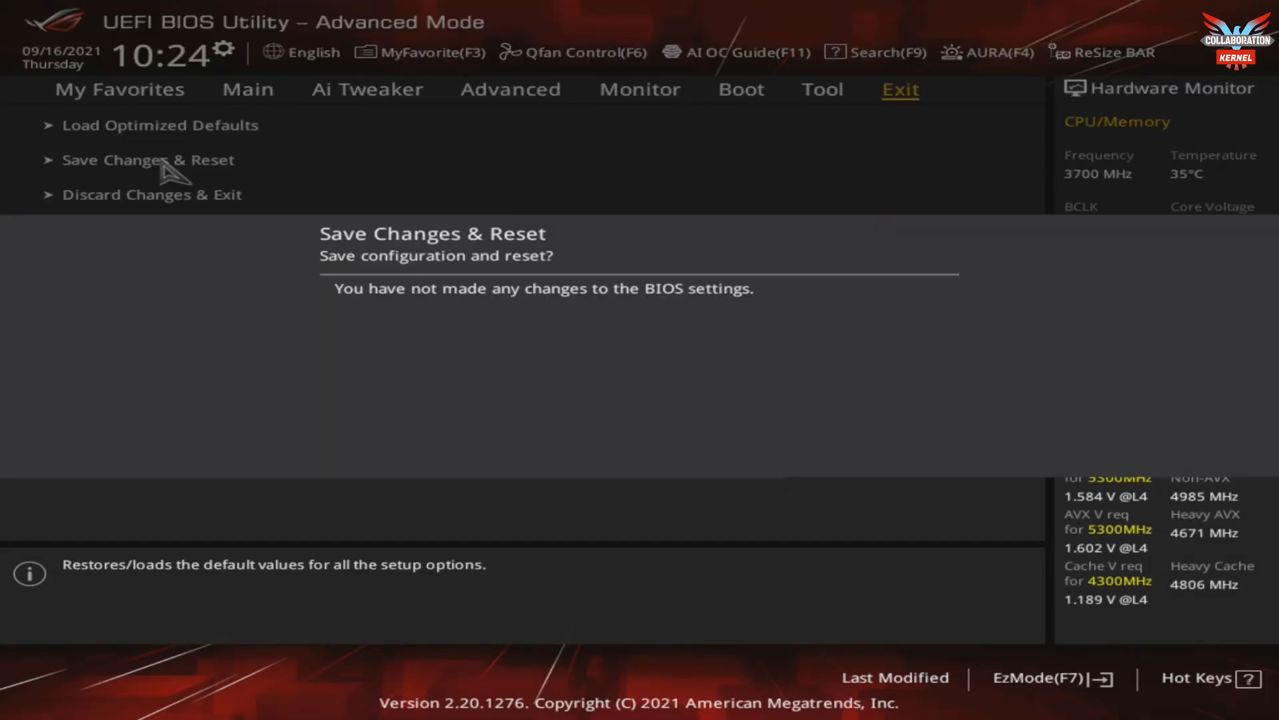